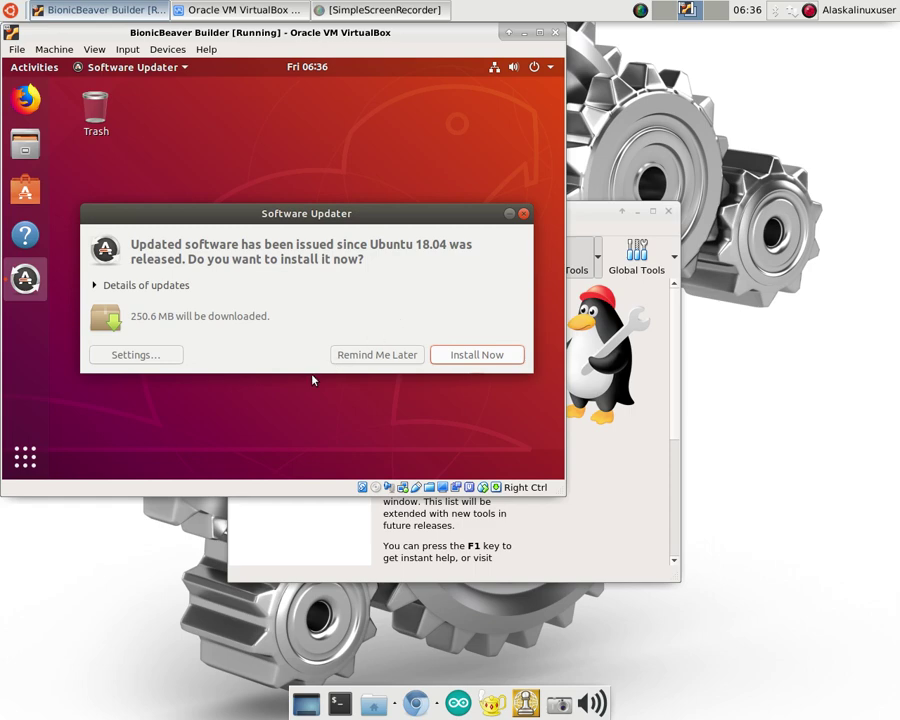
Install the pending 250.6 MB of updates, authenticating with the administrator password, and follow the progress window.
{"action": "left_click", "coordinate": [340, 354]}
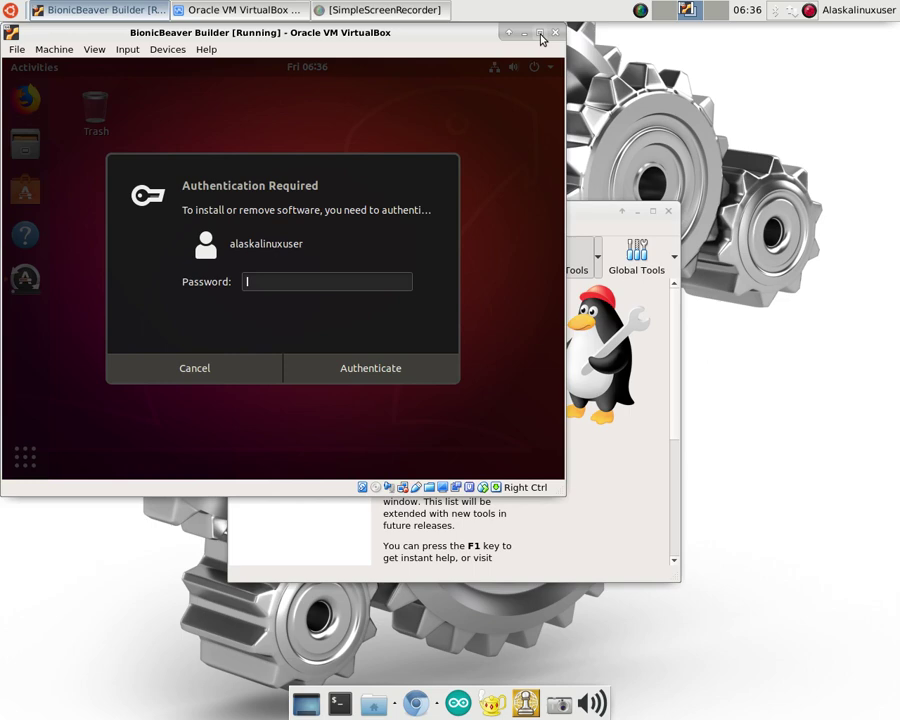
{"action": "type", "text": "********"}
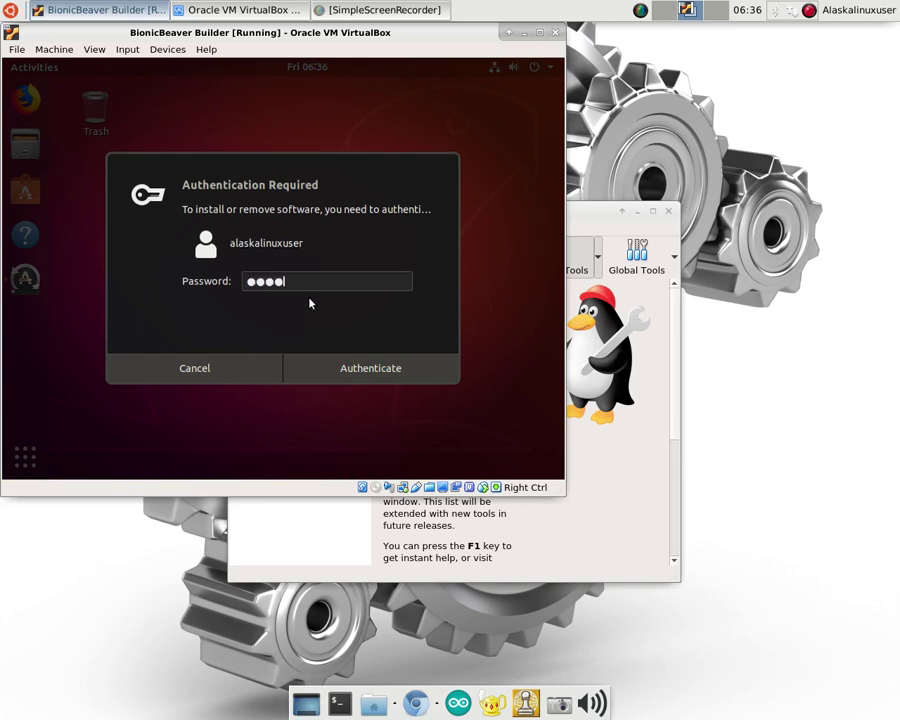
{"action": "key", "text": "Return"}
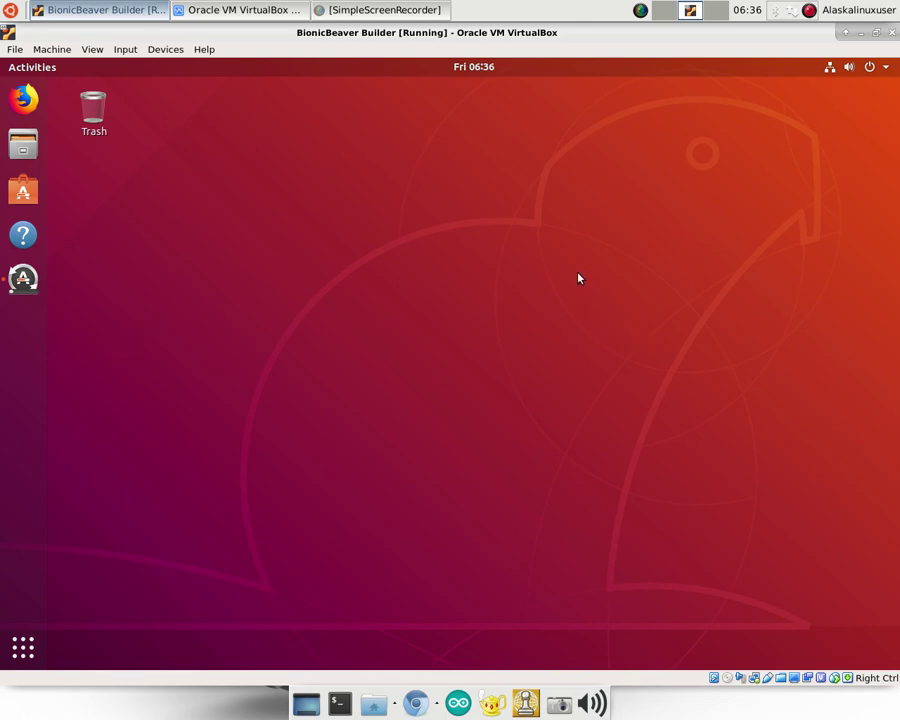
{"action": "left_click", "coordinate": [21, 281]}
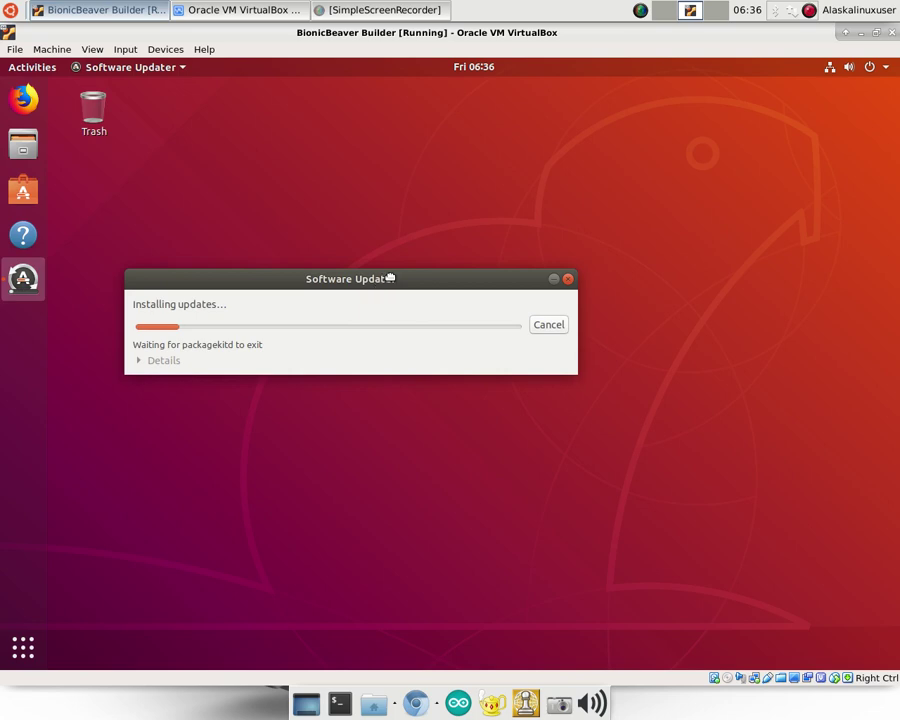
{"action": "left_click_drag", "start_coordinate": [390, 278], "coordinate": [518, 186]}
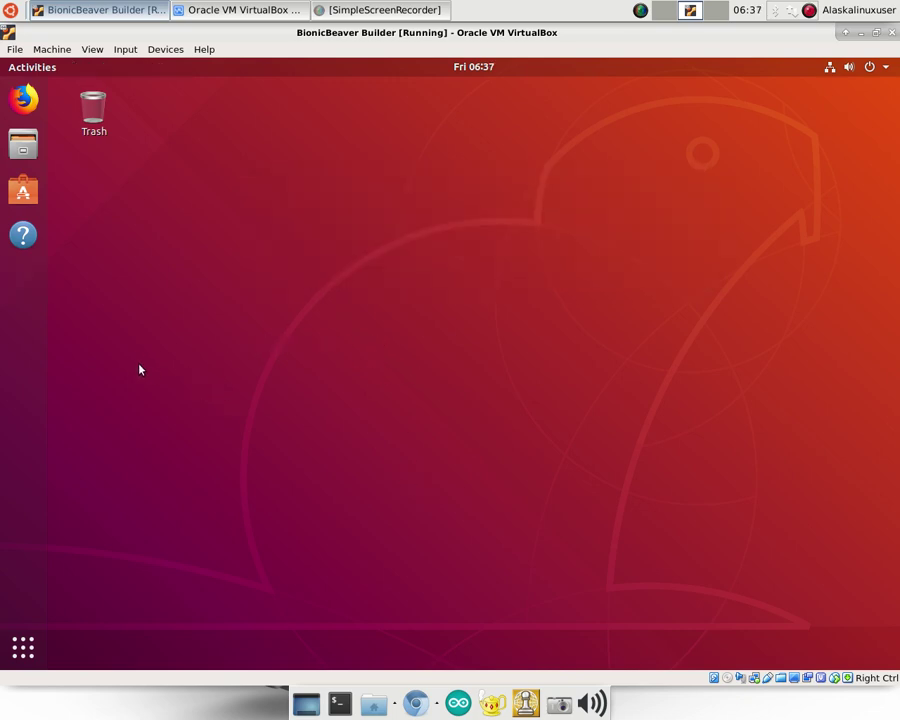
Launch Terminal by searching 'term' in the applications view and add it to the dock favorites.
{"action": "left_click", "coordinate": [23, 648]}
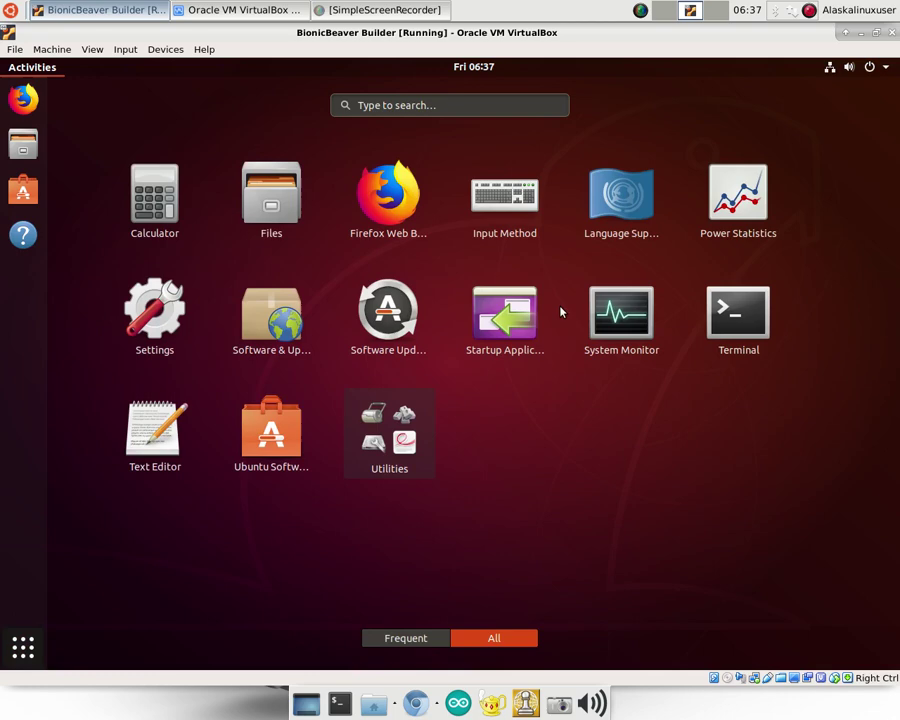
{"action": "left_click", "coordinate": [478, 104]}
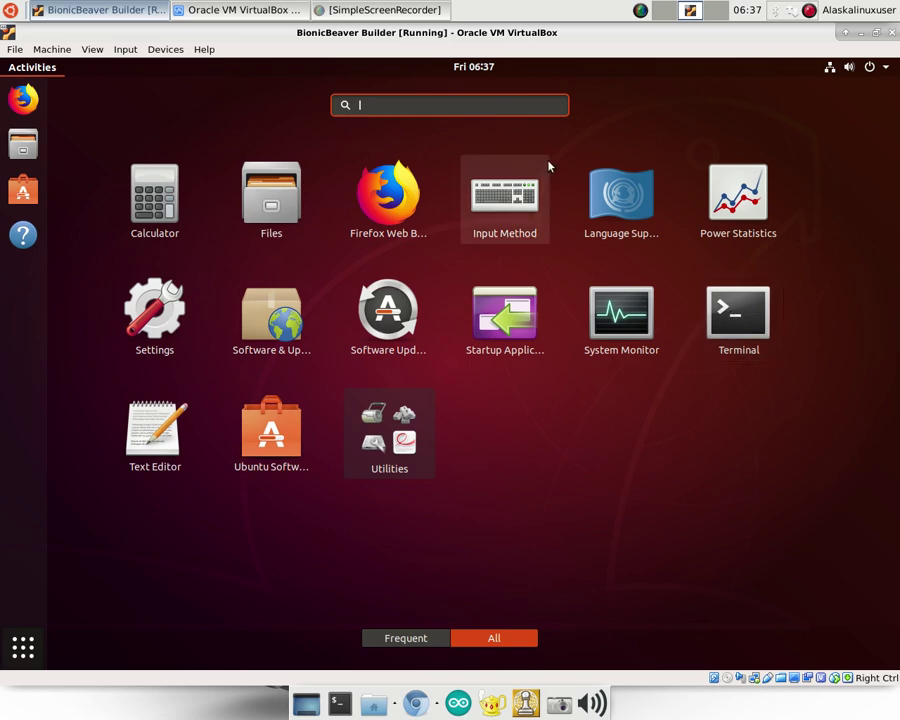
{"action": "type", "text": "term"}
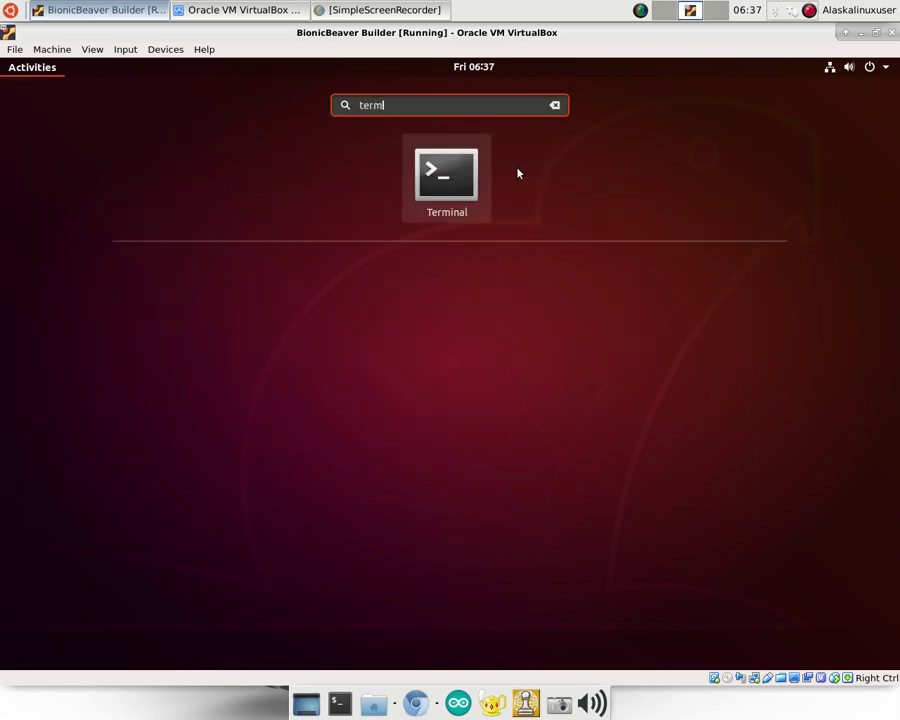
{"action": "left_click", "coordinate": [446, 190]}
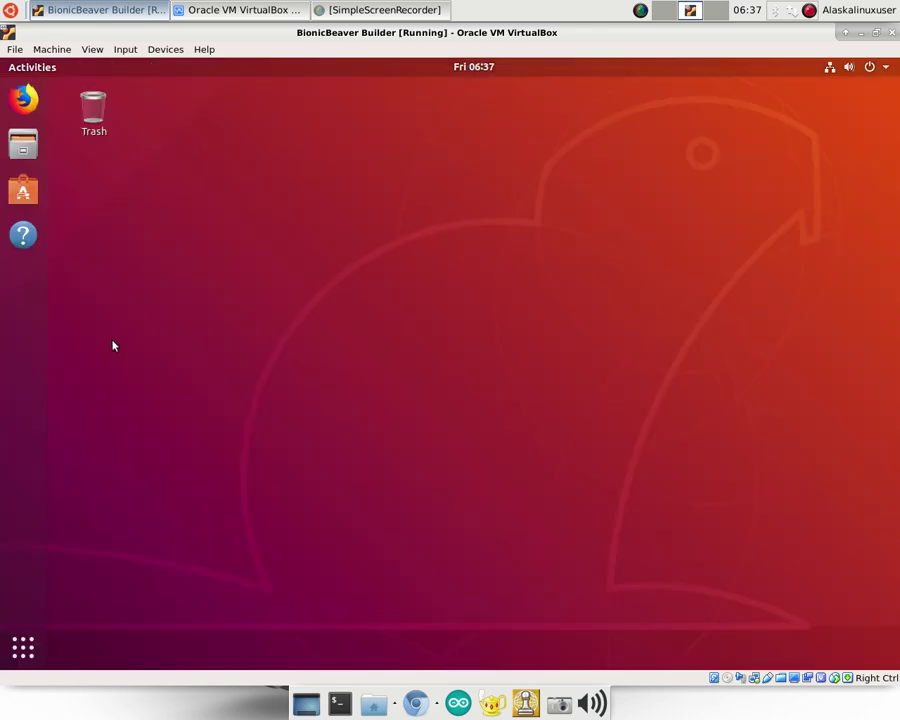
{"action": "right_click", "coordinate": [20, 288]}
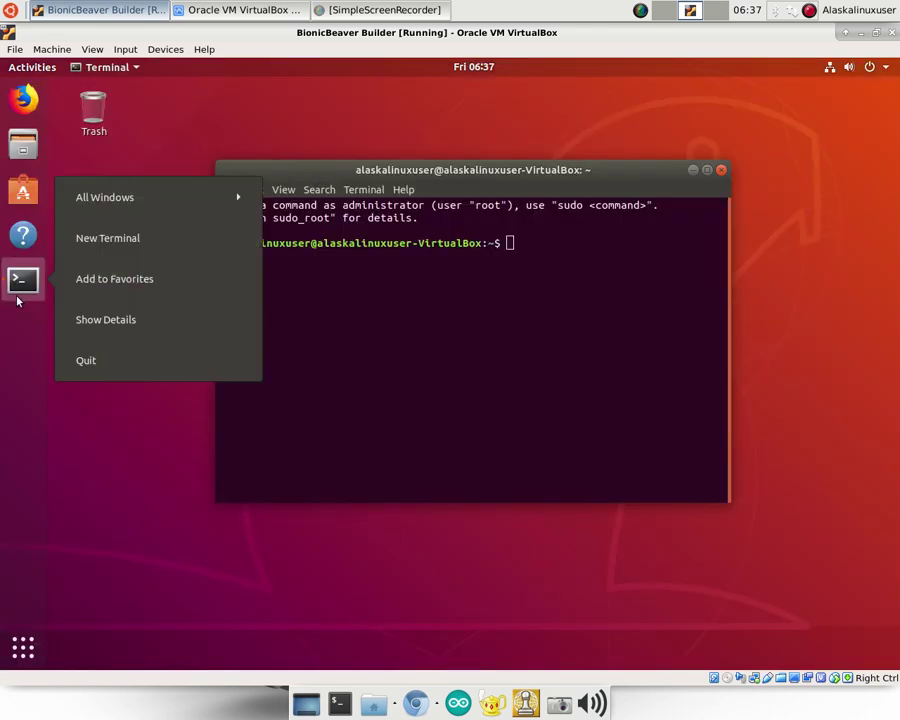
{"action": "left_click", "coordinate": [114, 282]}
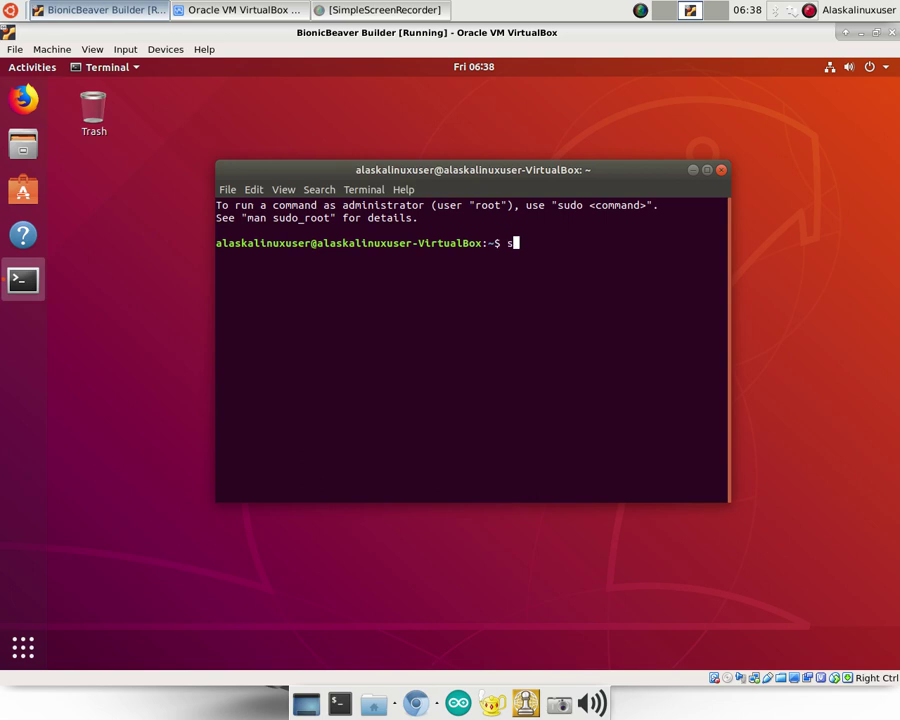
Run 'sudo su' and enter the password to get a root prompt.
{"action": "type", "text": "sudo su"}
{"action": "key", "text": "Return"}
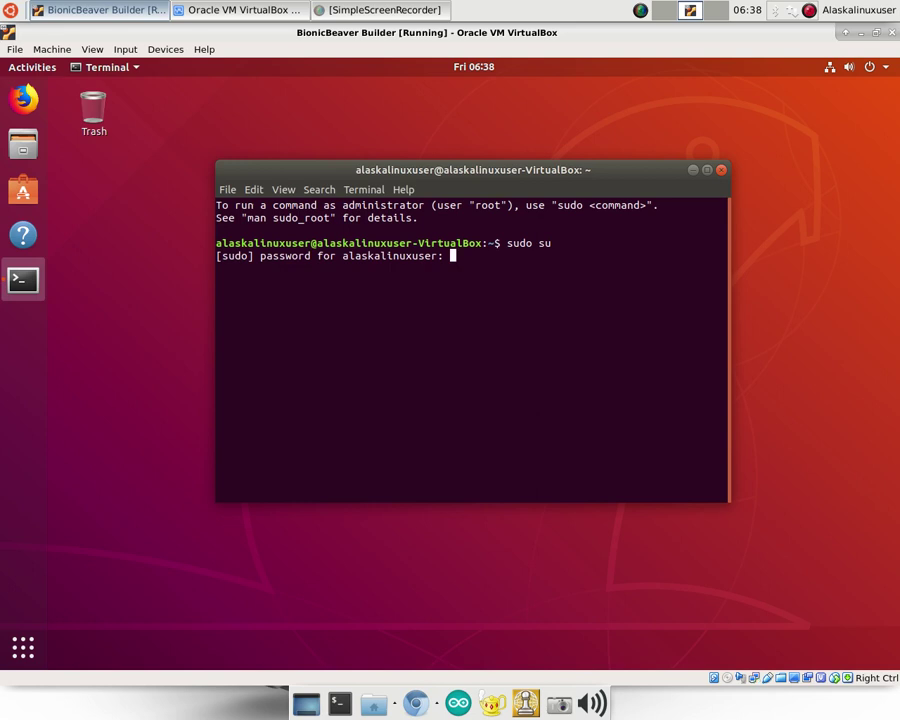
{"action": "key", "text": "Return"}
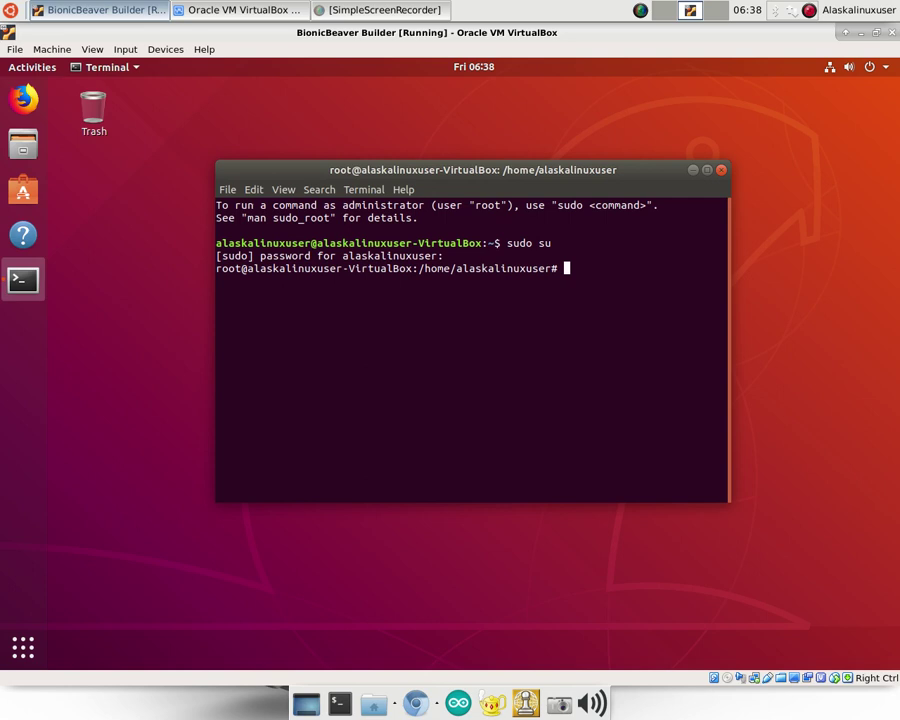
{"action": "double_click", "coordinate": [230, 270]}
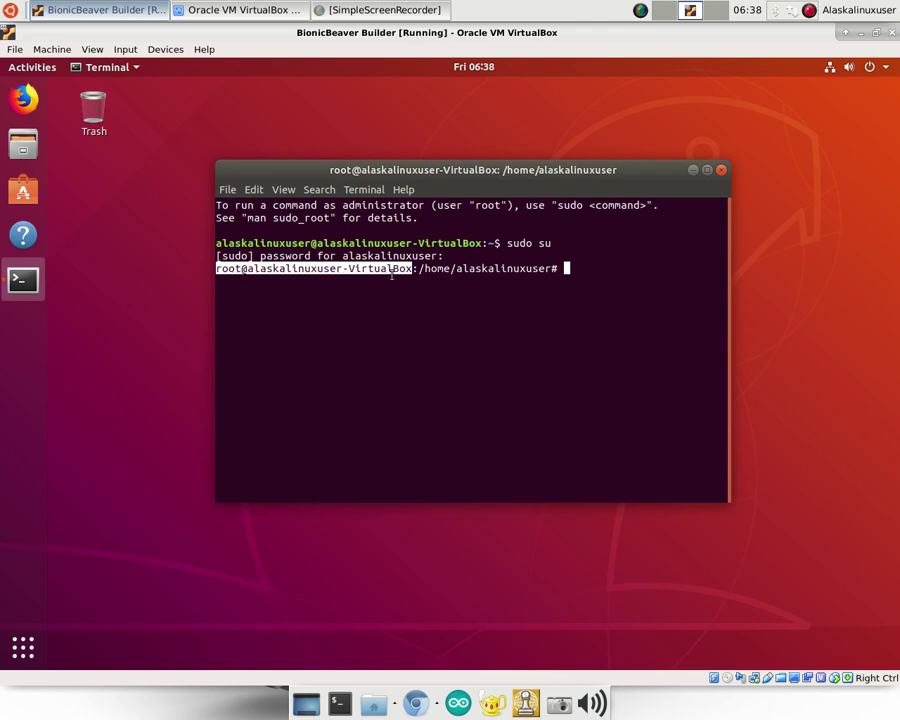
{"action": "left_click", "coordinate": [611, 296]}
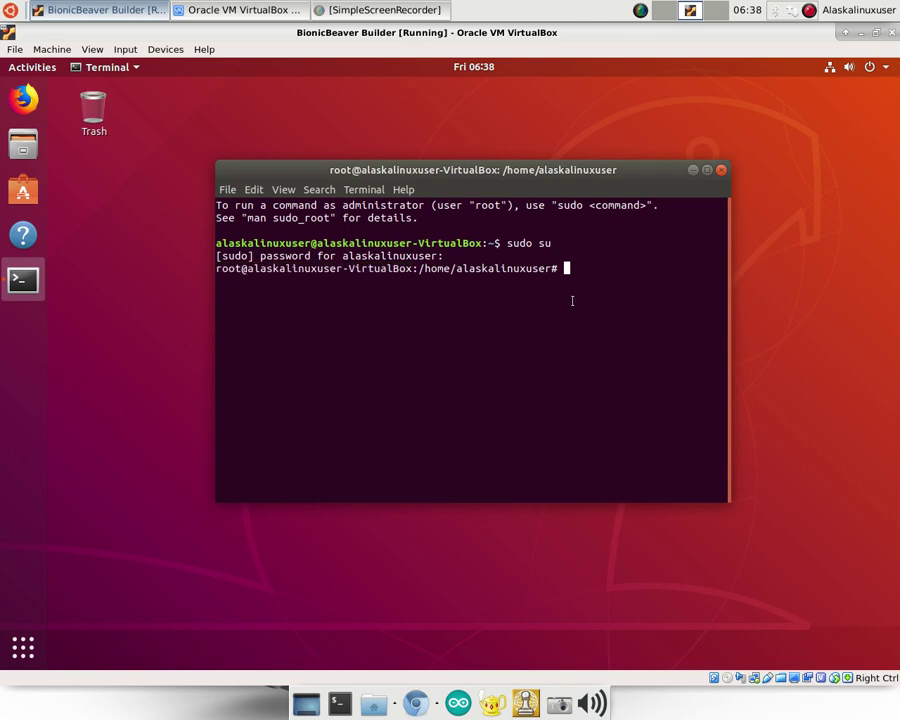
Run 'apt-get install aptitude', which fails on the dpkg lock, then clear the terminal.
{"action": "type", "text": "apt-get install aptitude"}
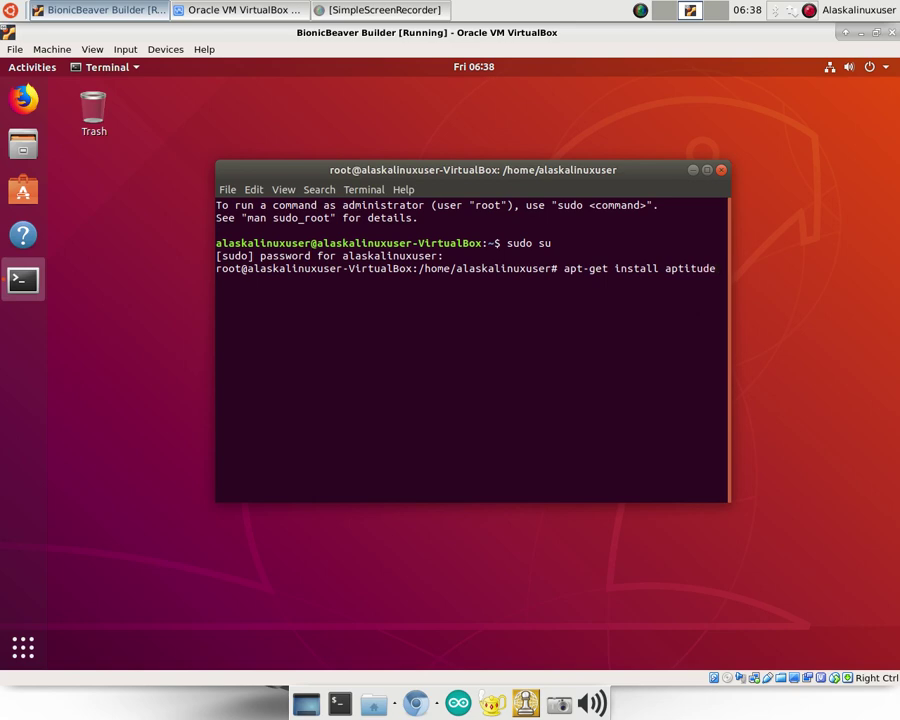
{"action": "key", "text": "Return"}
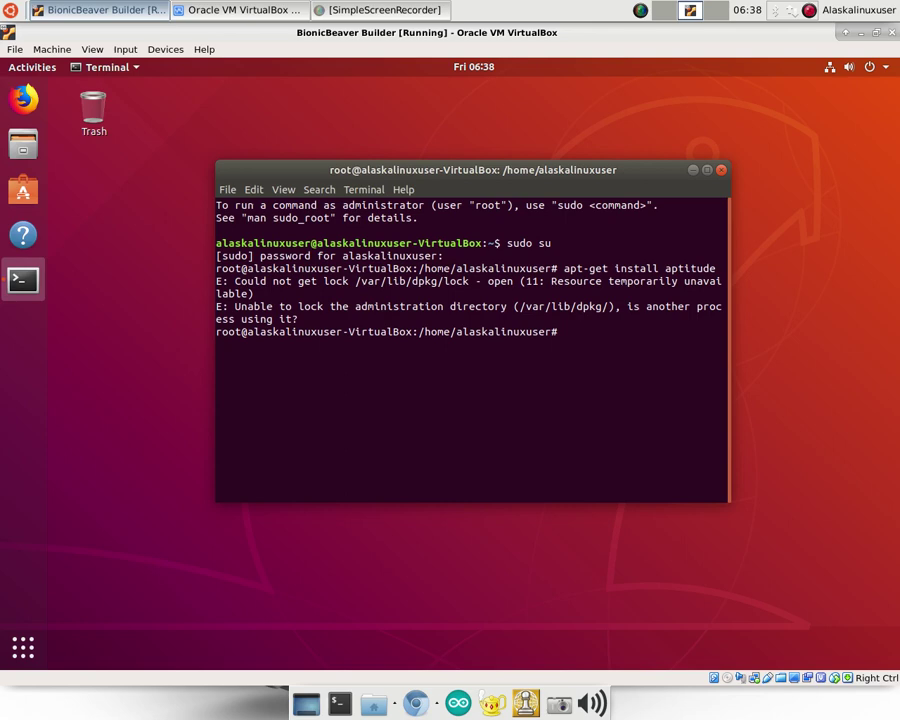
{"action": "key", "text": "ctrl+r"}
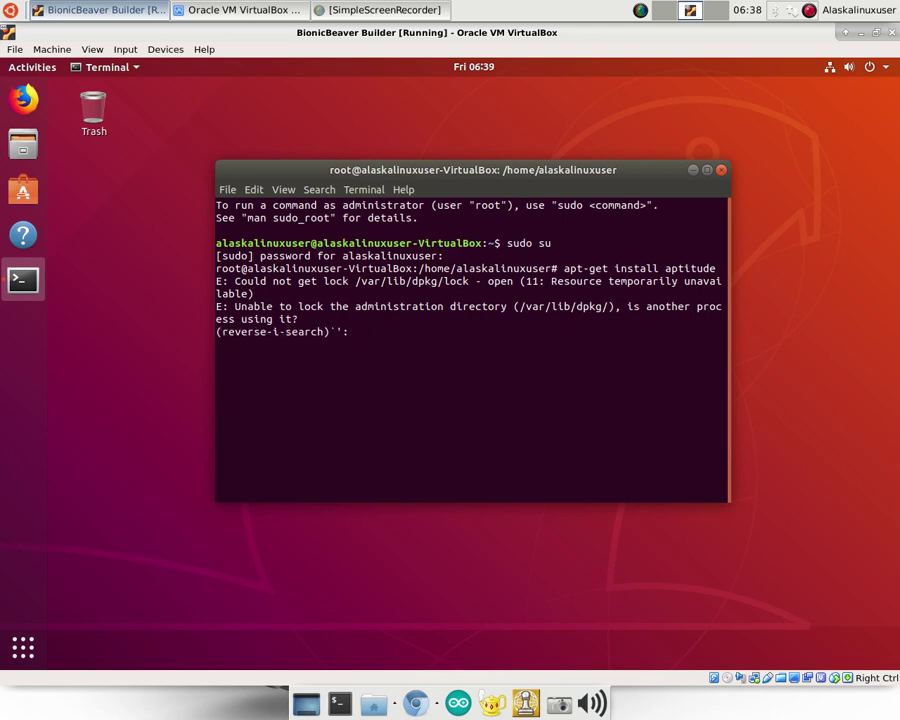
{"action": "left_click", "coordinate": [809, 11]}
{"action": "left_click", "coordinate": [785, 31]}
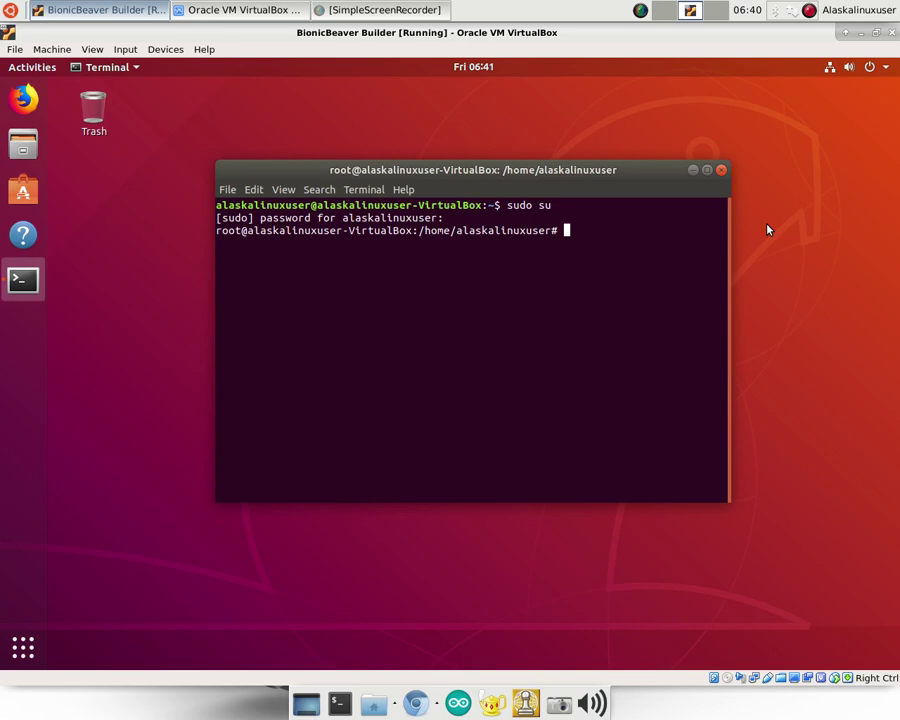
Install aptitude 0.8.10 and its extra packages with 'apt-get install aptitude', answering y.
{"action": "type", "text": "apt-get install aptitude"}
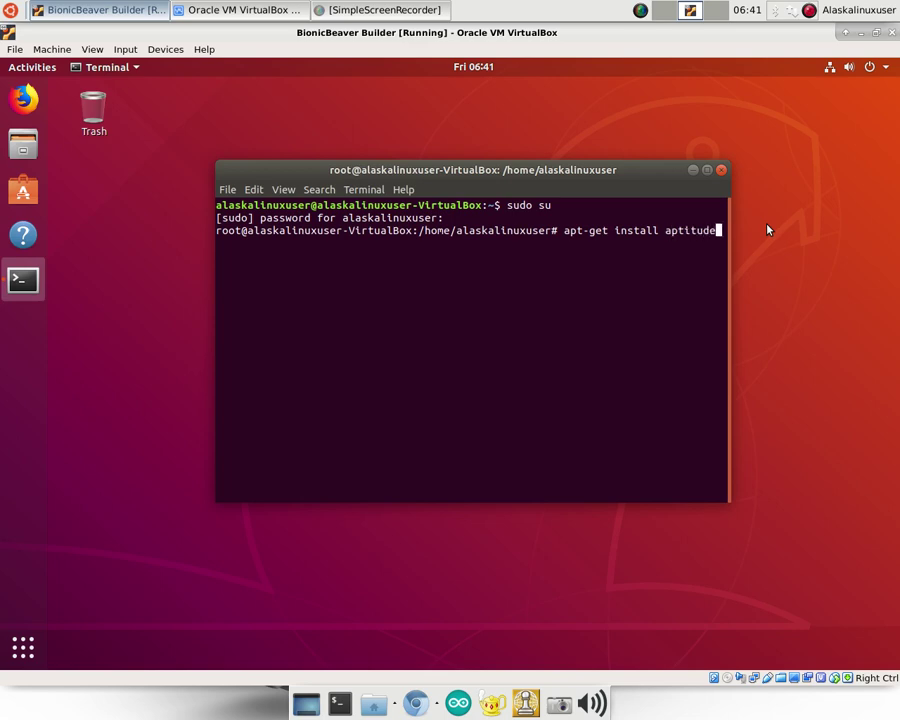
{"action": "key", "text": "Return"}
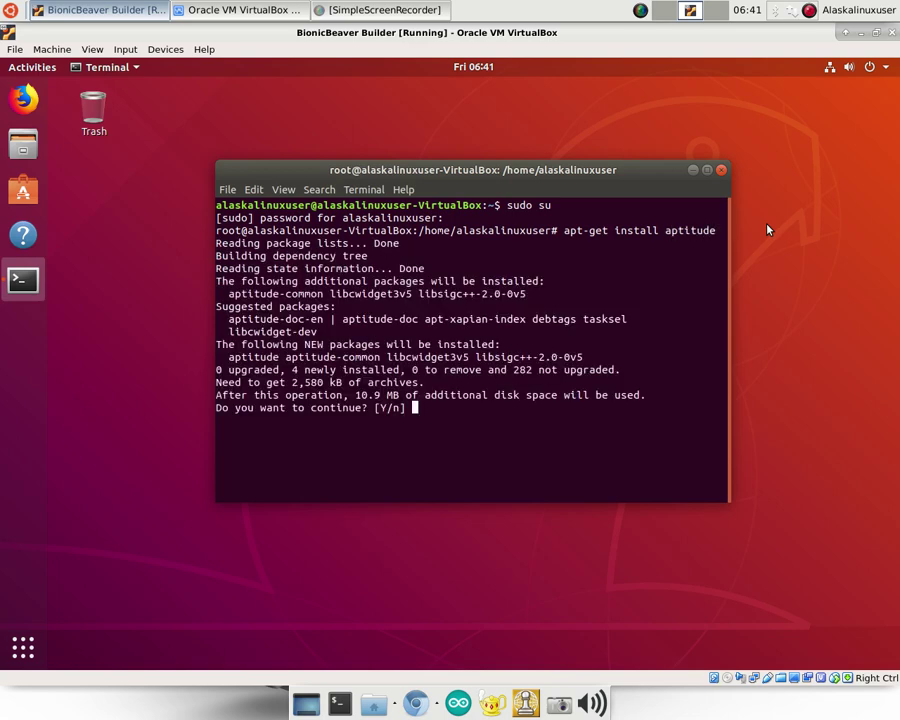
{"action": "type", "text": "y"}
{"action": "key", "text": "Return"}
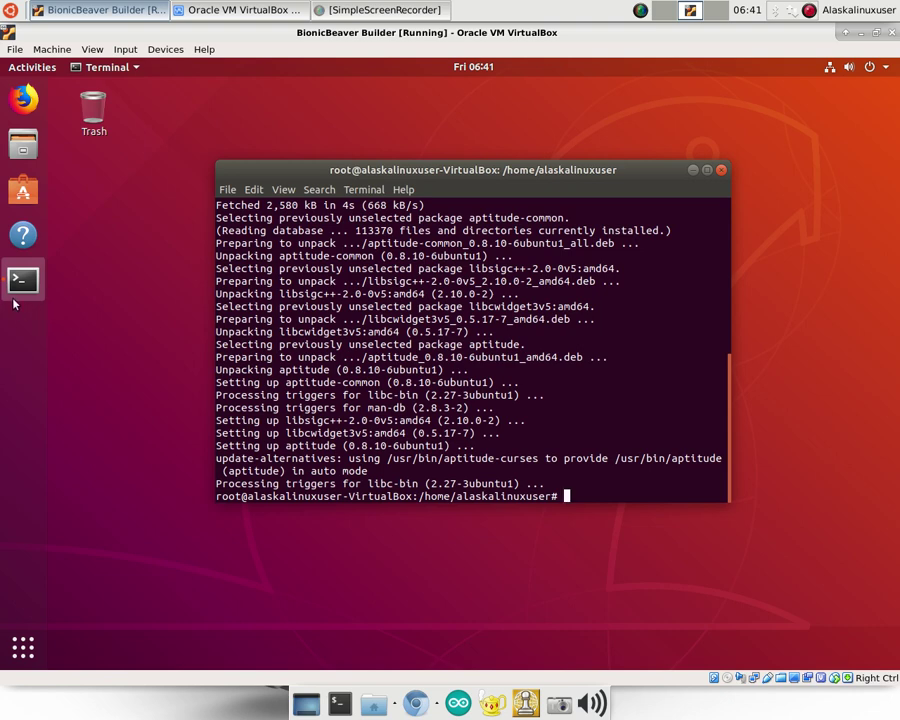
{"action": "left_click", "coordinate": [24, 98]}
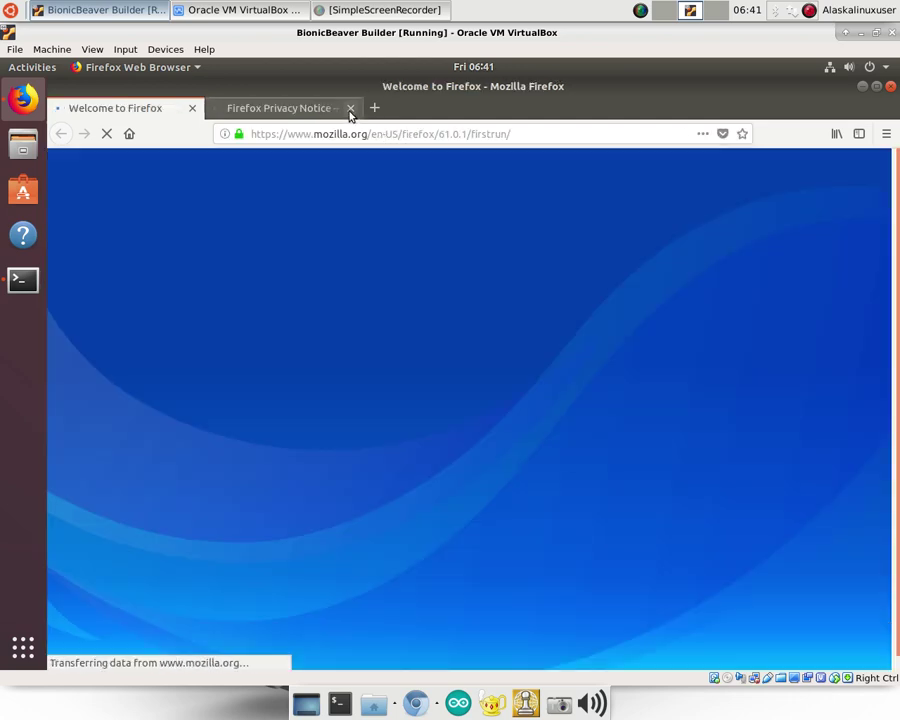
{"action": "left_click", "coordinate": [193, 108]}
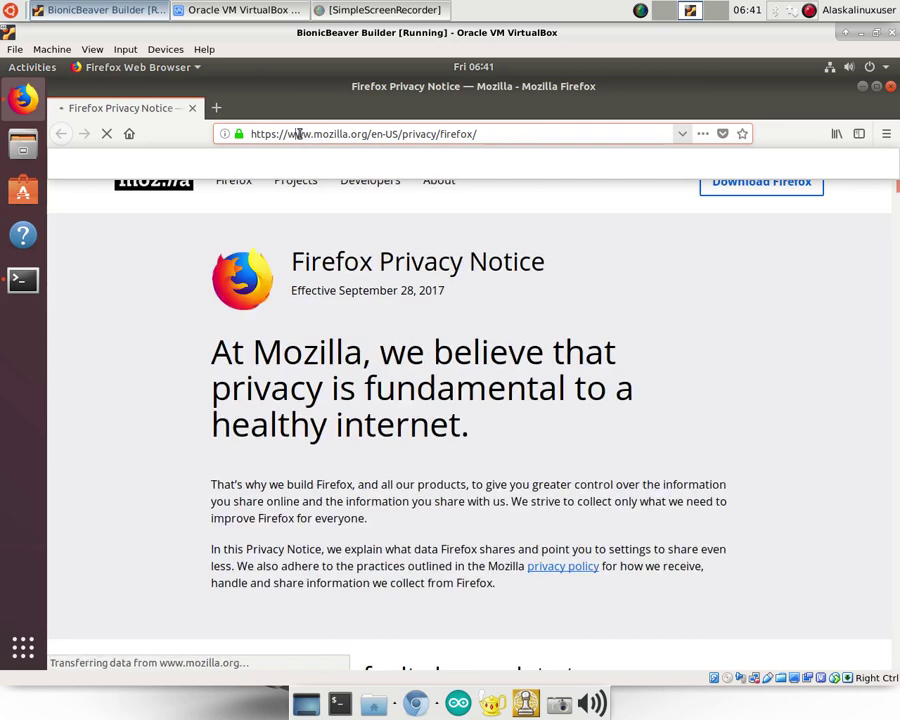
{"action": "left_click", "coordinate": [298, 134]}
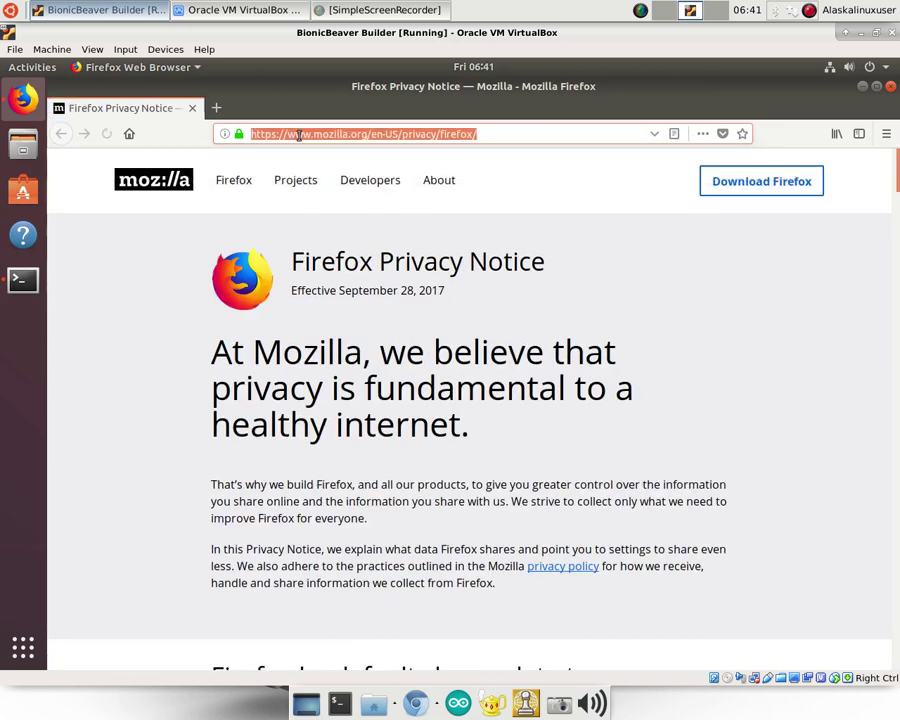
{"action": "type", "text": "www.google."}
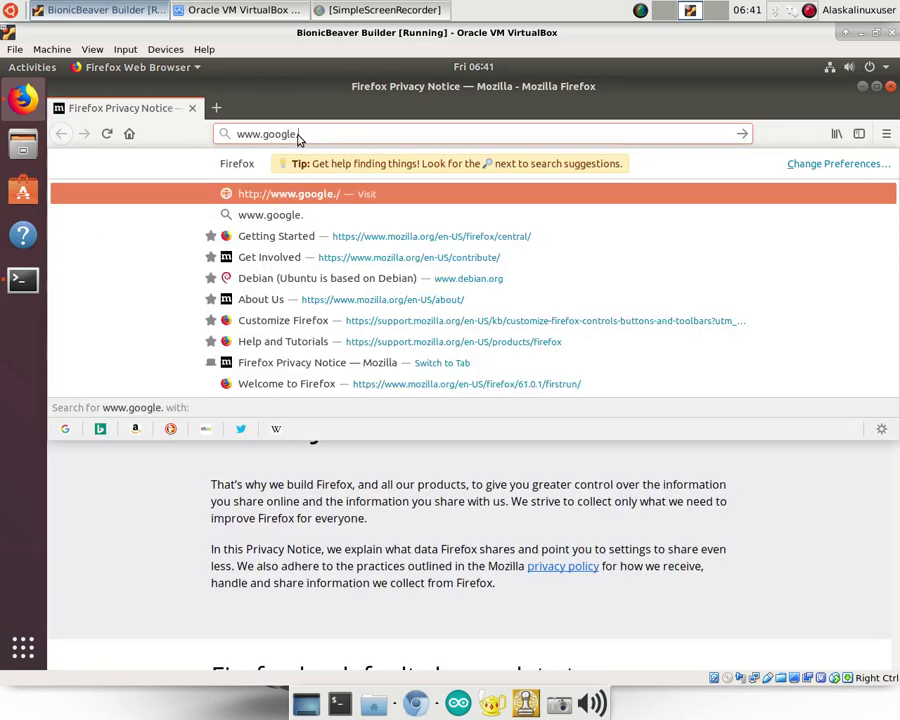
{"action": "type", "text": "com"}
{"action": "key", "text": "Return"}
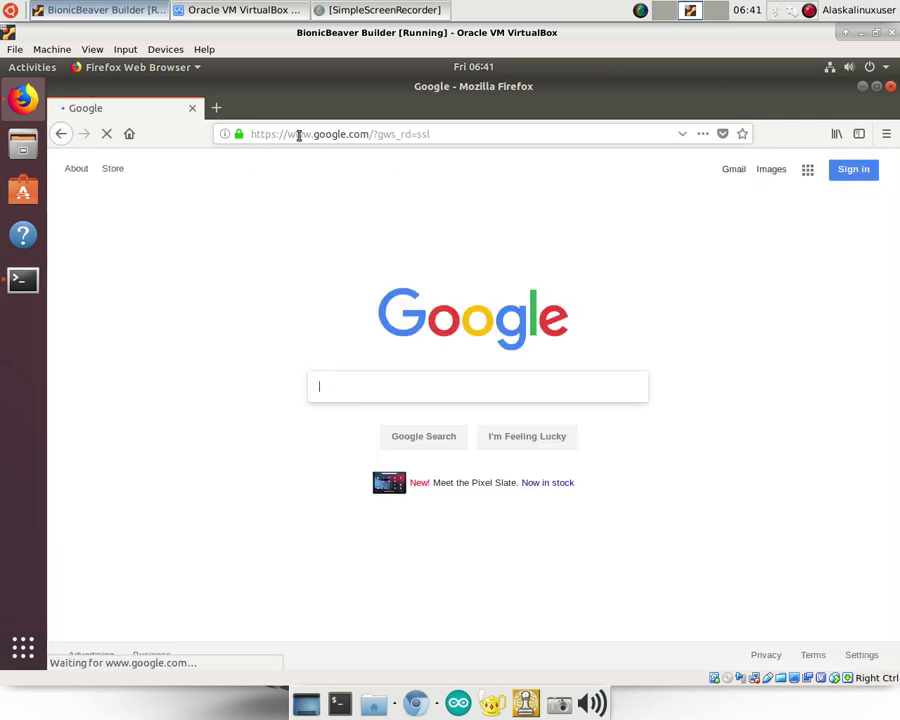
{"action": "type", "text": "aosp"}
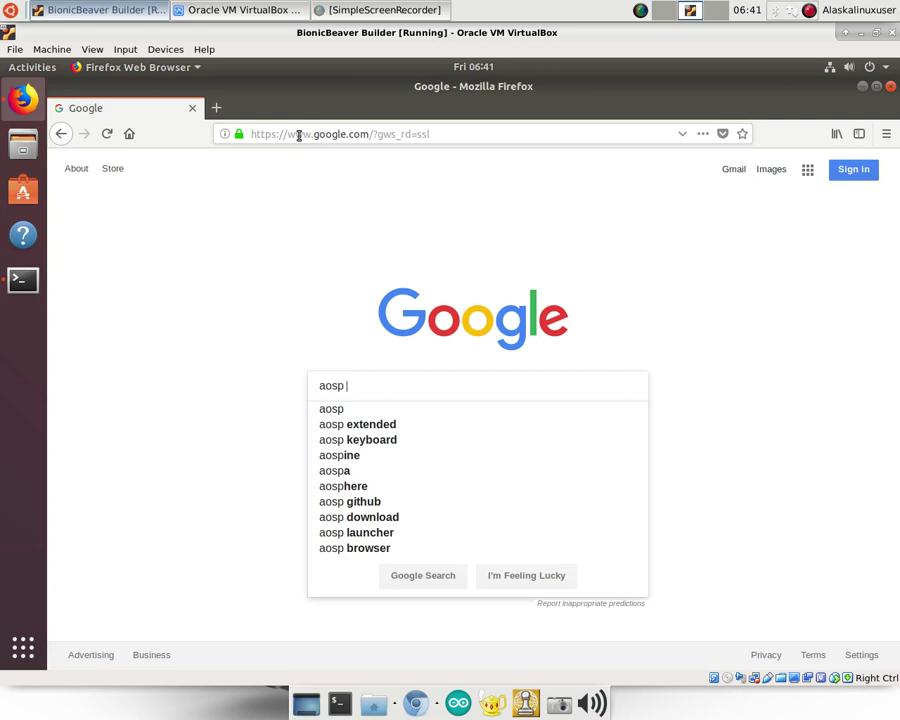
{"action": "type", "text": " get source"}
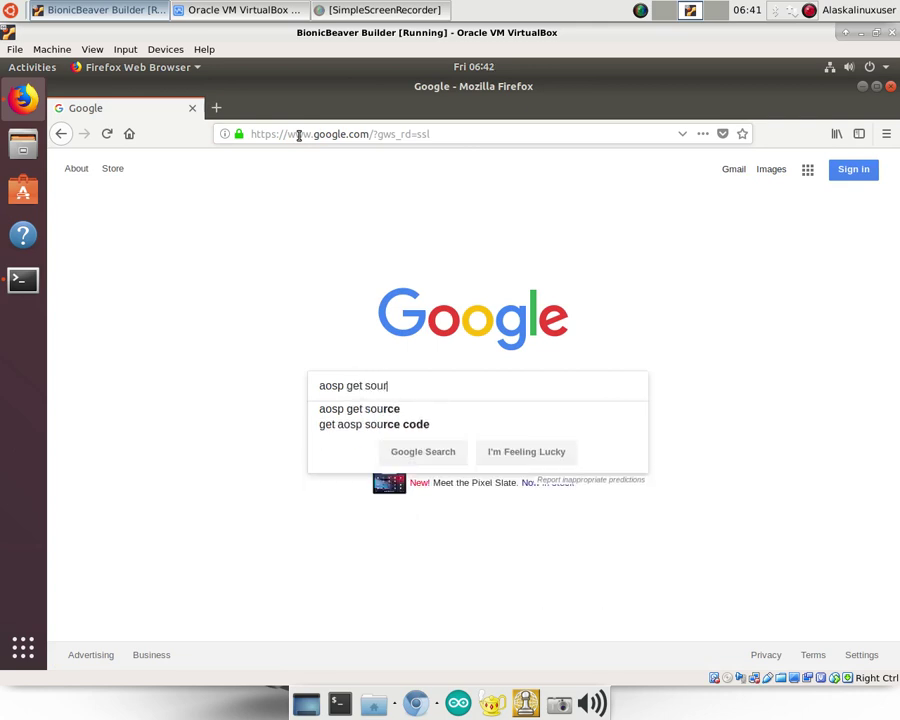
{"action": "key", "text": "Return"}
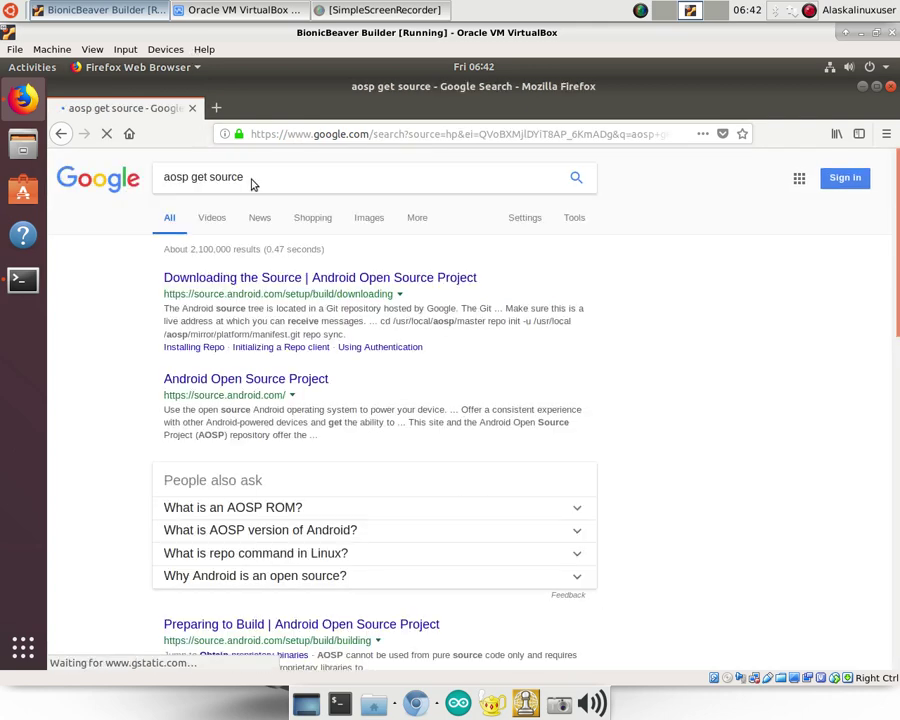
Open the Downloading the Source result, then Establishing a Build Environment, down to Installing the JDK.
{"action": "left_click", "coordinate": [320, 277]}
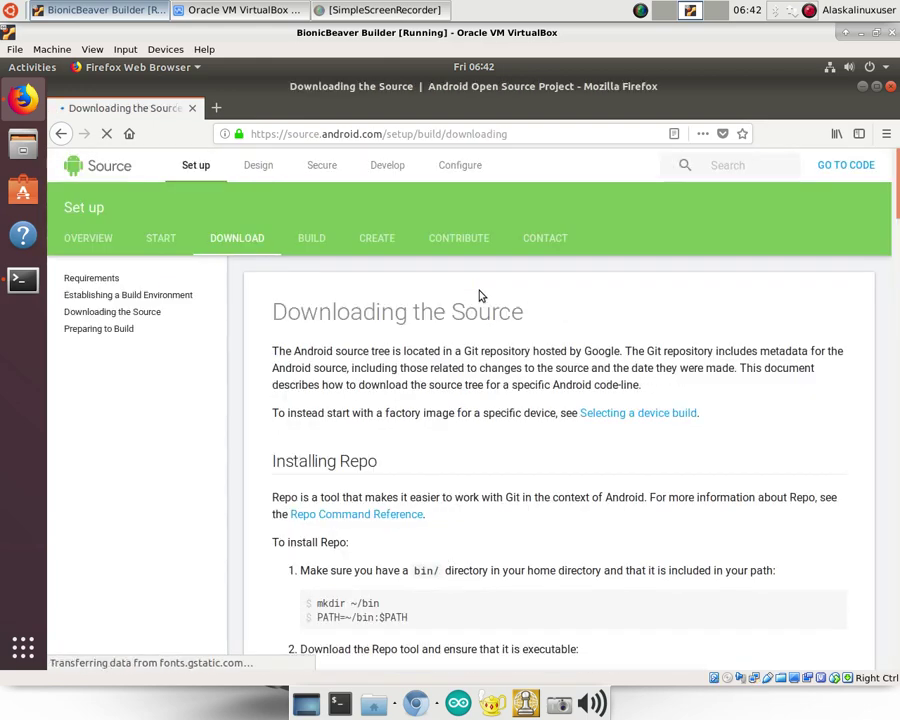
{"action": "left_click", "coordinate": [120, 299]}
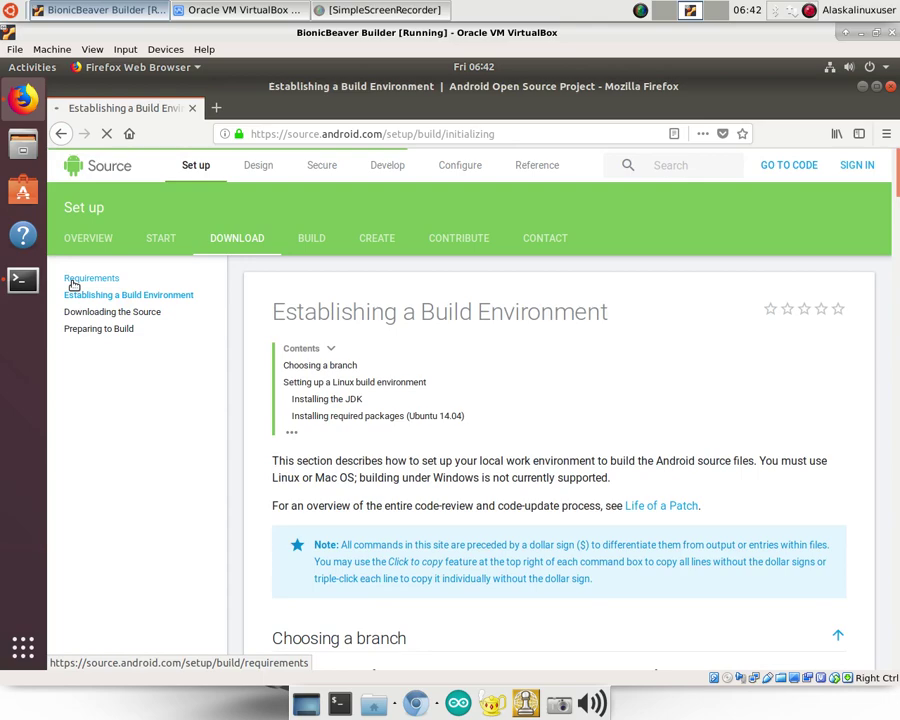
{"action": "scroll", "coordinate": [630, 477], "scroll_direction": "down", "scroll_amount": 10}
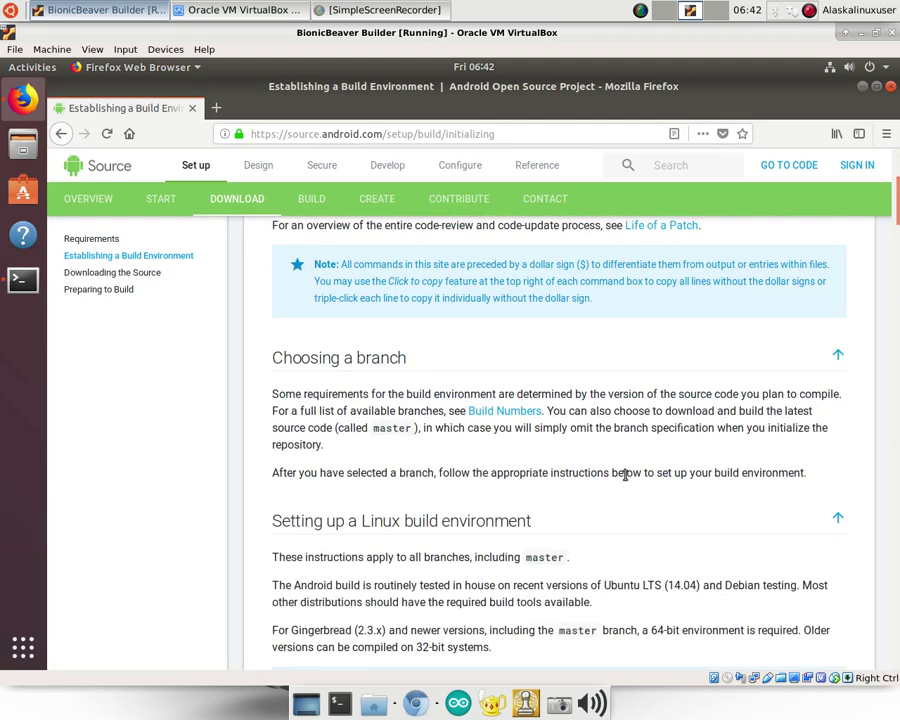
{"action": "scroll", "coordinate": [622, 480], "scroll_direction": "down", "scroll_amount": 1}
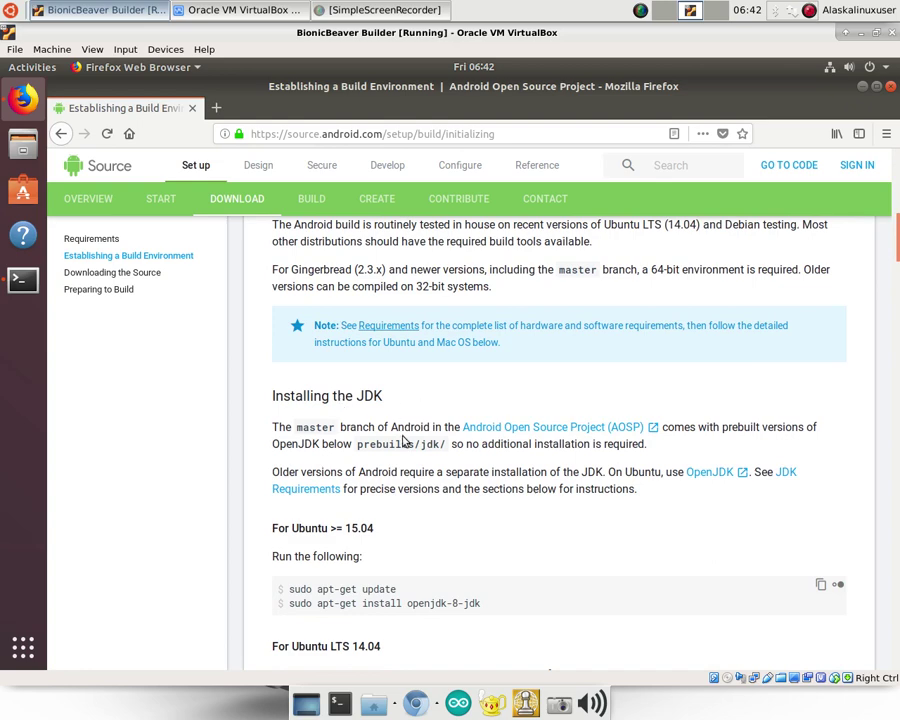
{"action": "scroll", "coordinate": [604, 506], "scroll_direction": "down", "scroll_amount": 4}
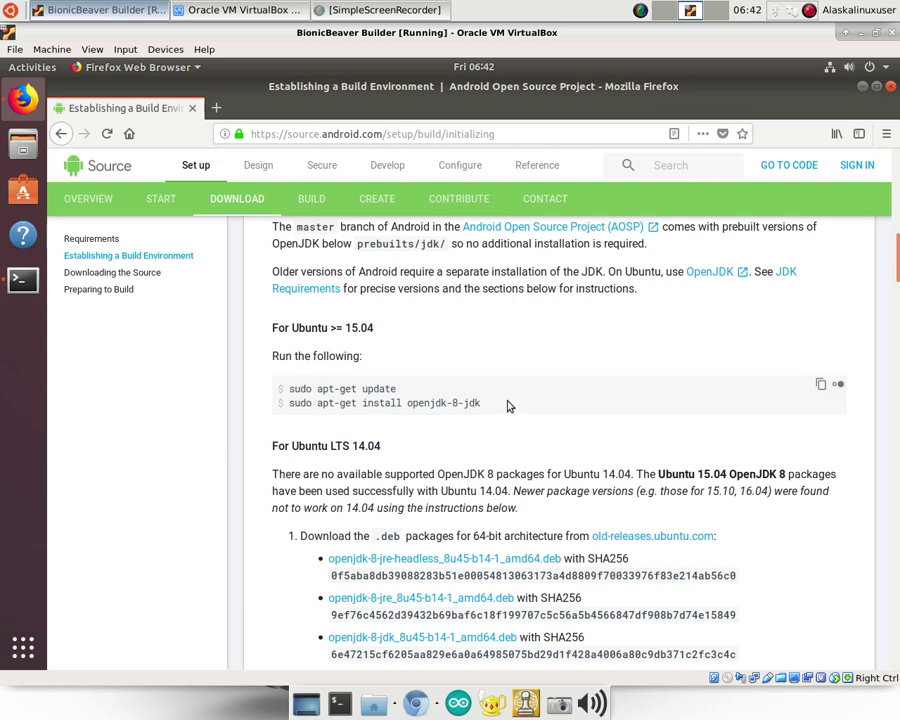
Select the 'apt-get update' command text without the sudo prefix.
{"action": "triple_click", "coordinate": [304, 391]}
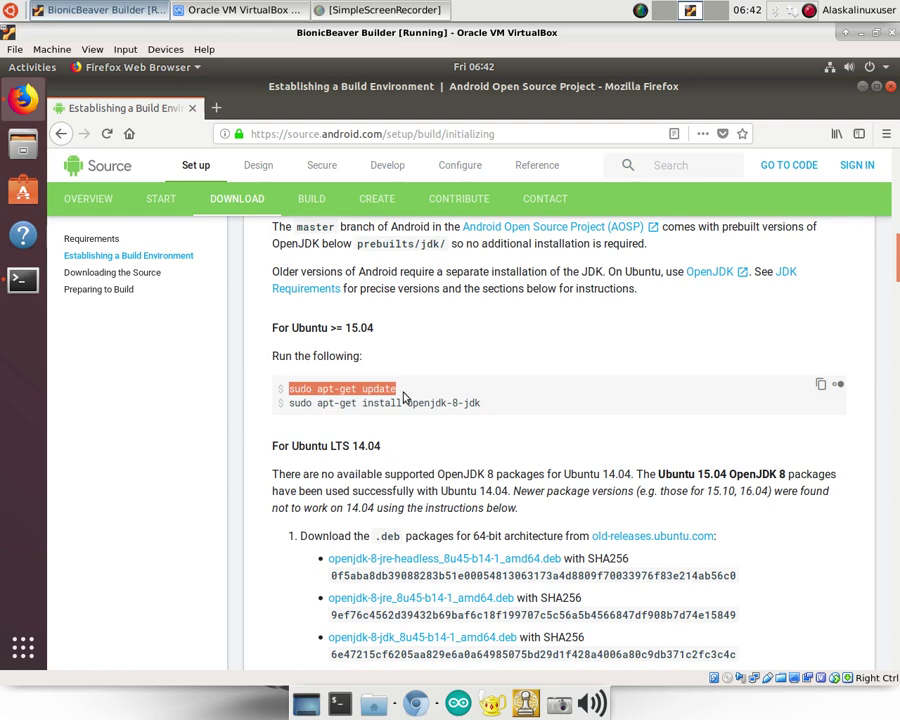
{"action": "left_click_drag", "start_coordinate": [398, 392], "coordinate": [316, 392]}
{"action": "left_click_drag", "start_coordinate": [398, 398], "coordinate": [318, 390]}
{"action": "key", "text": "ctrl+c"}
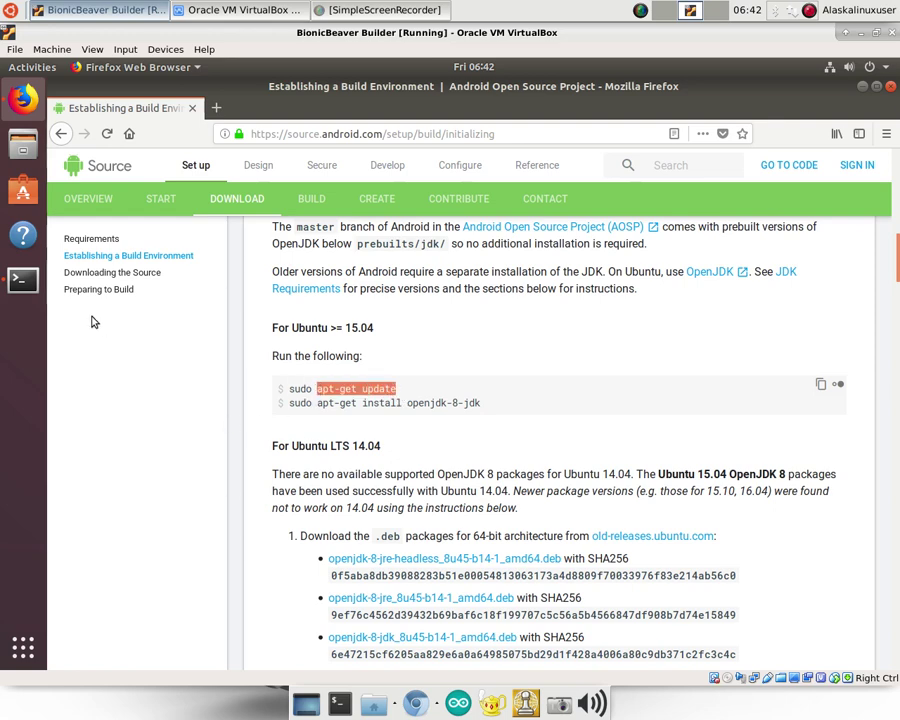
Paste 'apt-get update' into the root terminal and run it.
{"action": "left_click", "coordinate": [22, 280]}
{"action": "middle_click", "coordinate": [428, 443]}
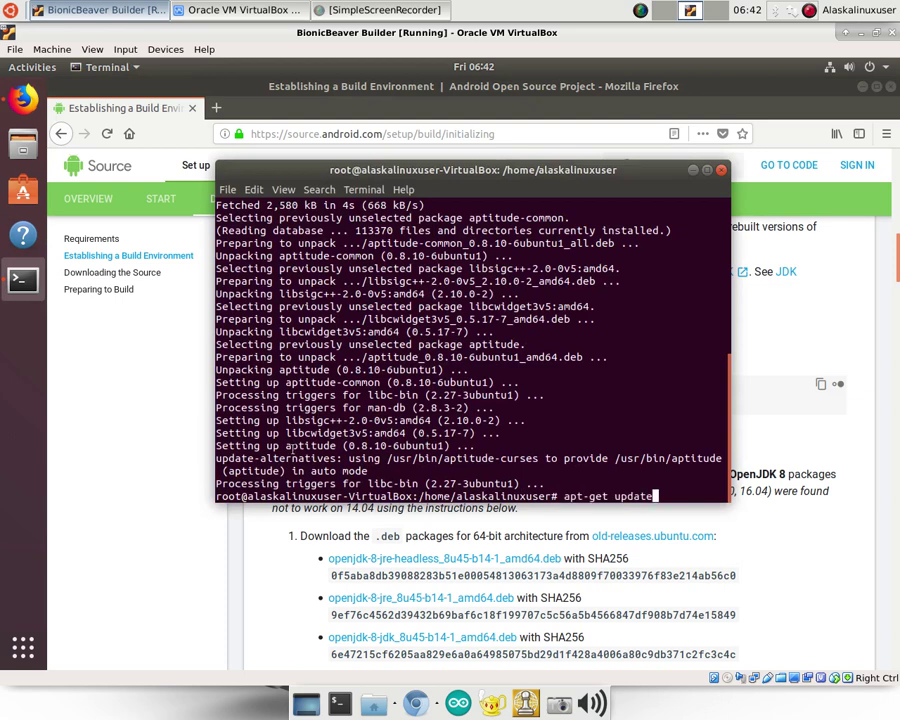
{"action": "key", "text": "Return"}
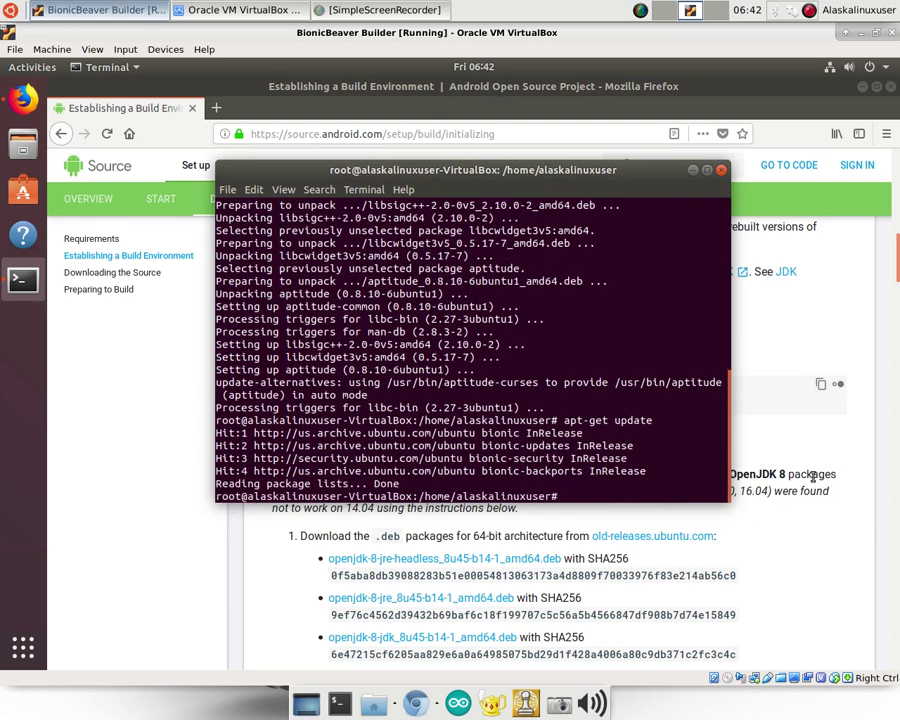
Copy 'apt-get install openjdk-8-jdk' from the guide and paste it at the prompt.
{"action": "left_click", "coordinate": [757, 487]}
{"action": "left_click_drag", "start_coordinate": [481, 403], "coordinate": [311, 404]}
{"action": "key", "text": "ctrl+c"}
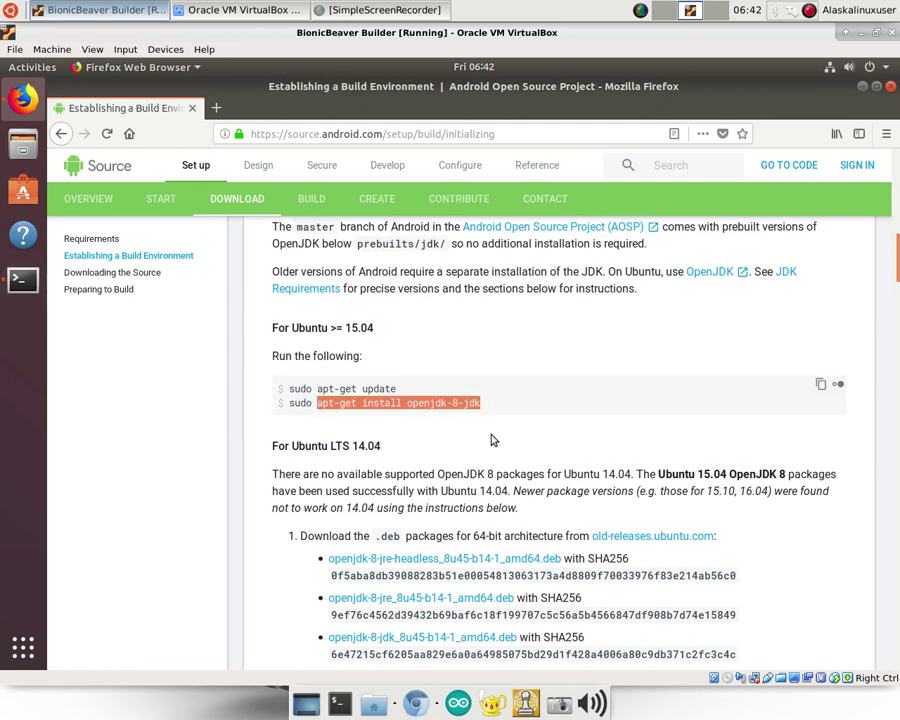
{"action": "left_click", "coordinate": [23, 280]}
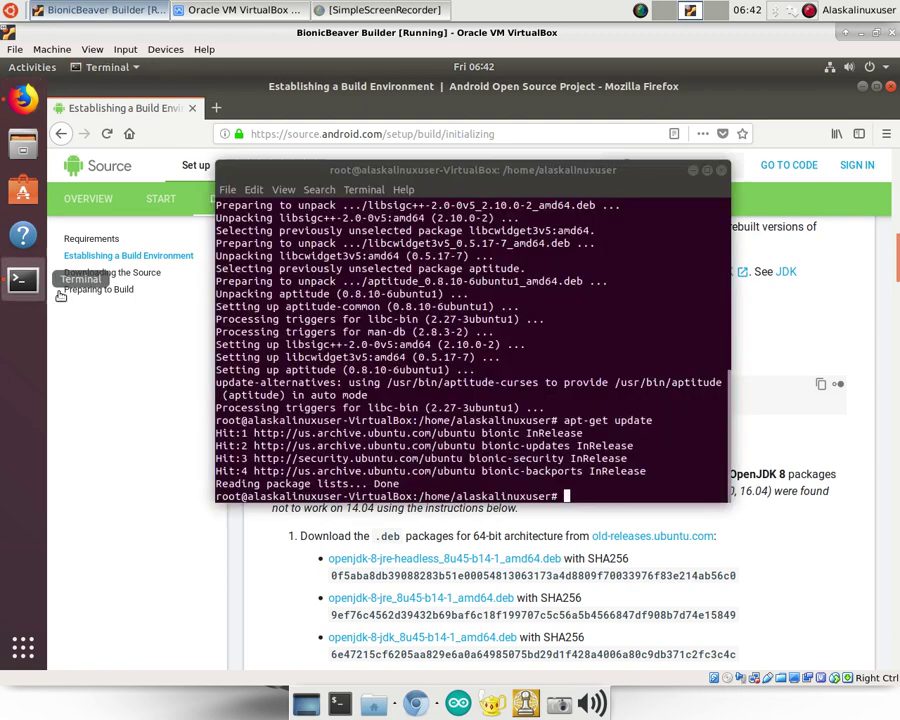
{"action": "middle_click", "coordinate": [596, 497]}
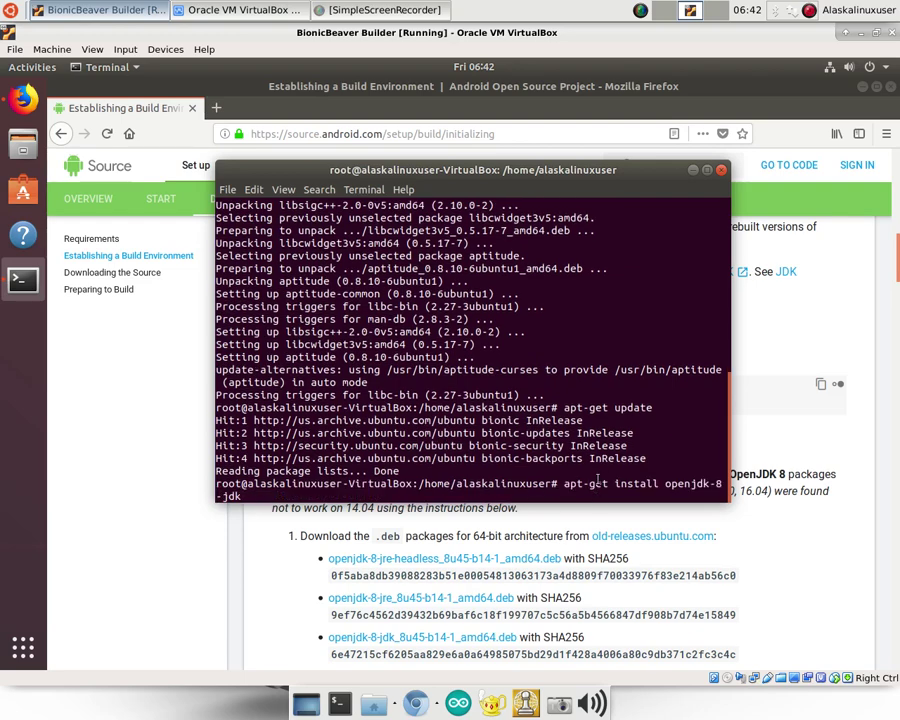
Run the OpenJDK 8 install command and confirm with y.
{"action": "key", "text": "Return"}
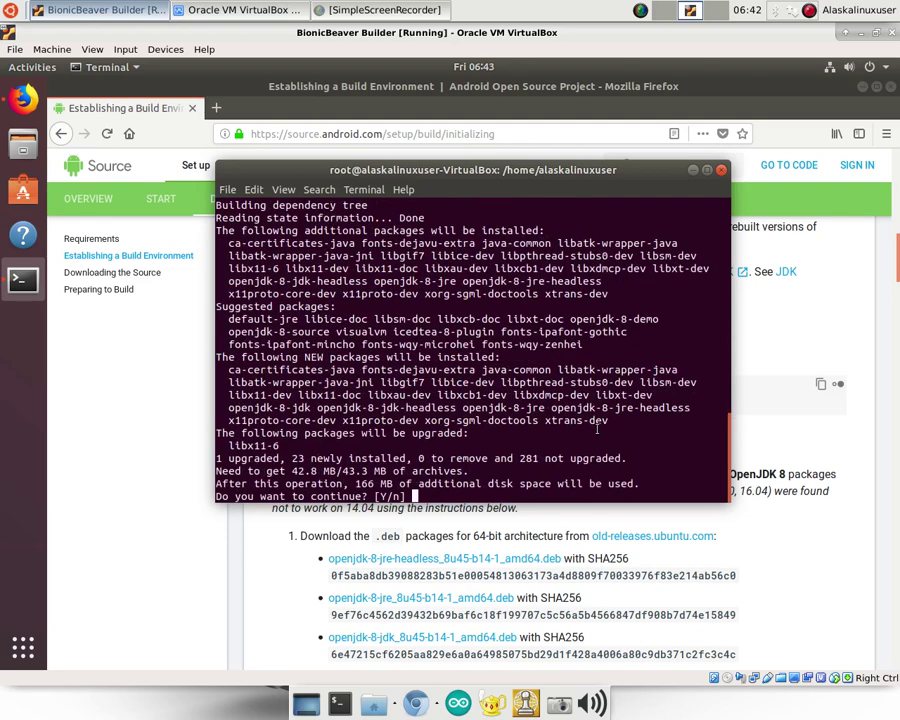
{"action": "type", "text": "y"}
{"action": "key", "text": "Return"}
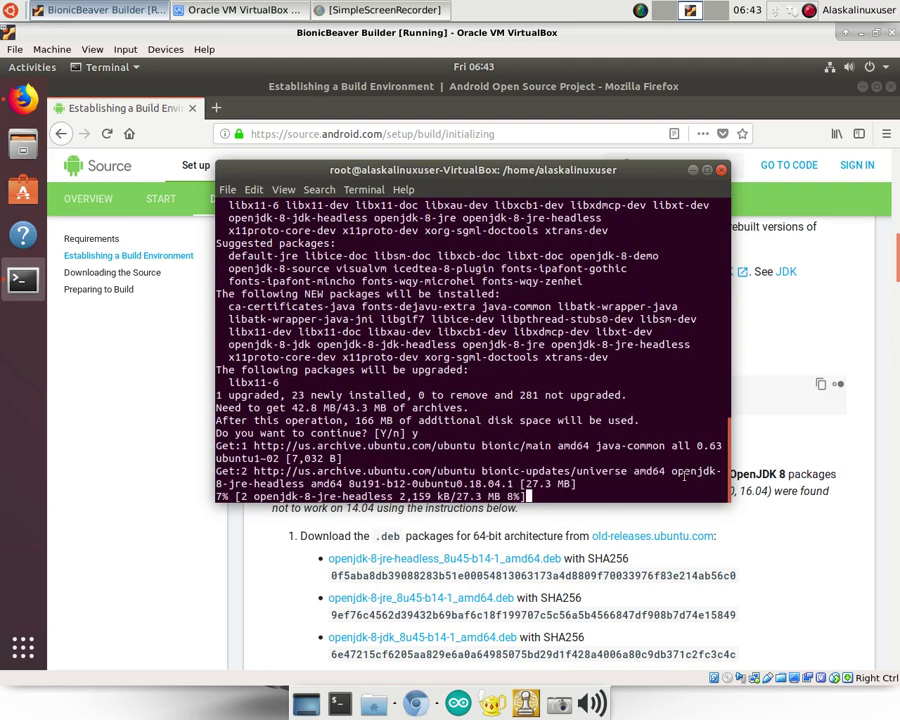
Reselect the openjdk-8-jdk command in the guide, check the install finished, then return to the guide.
{"action": "left_click", "coordinate": [762, 467]}
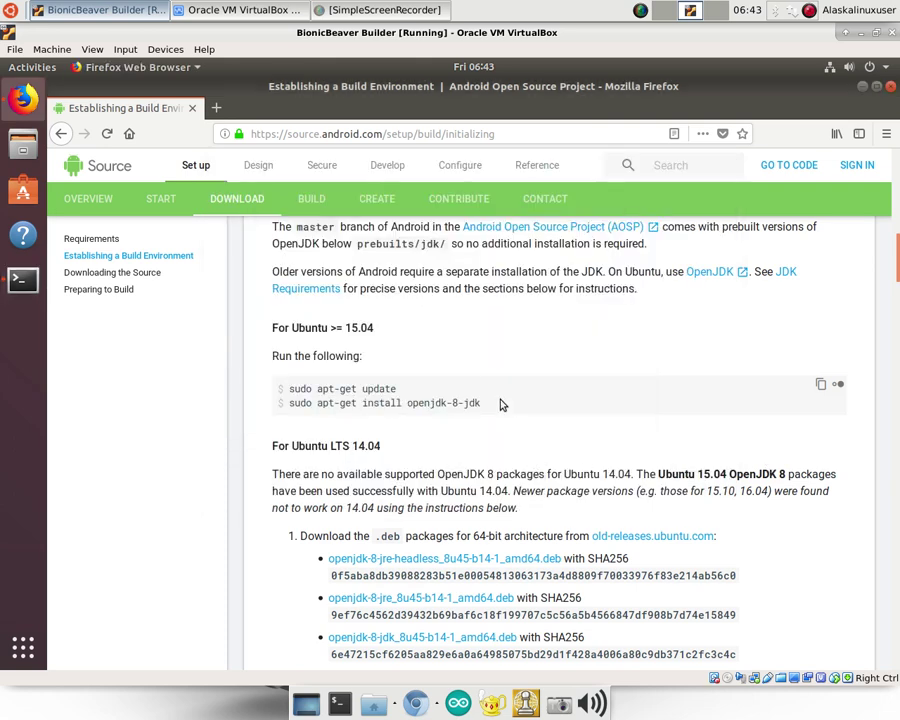
{"action": "left_click_drag", "start_coordinate": [413, 402], "coordinate": [320, 405]}
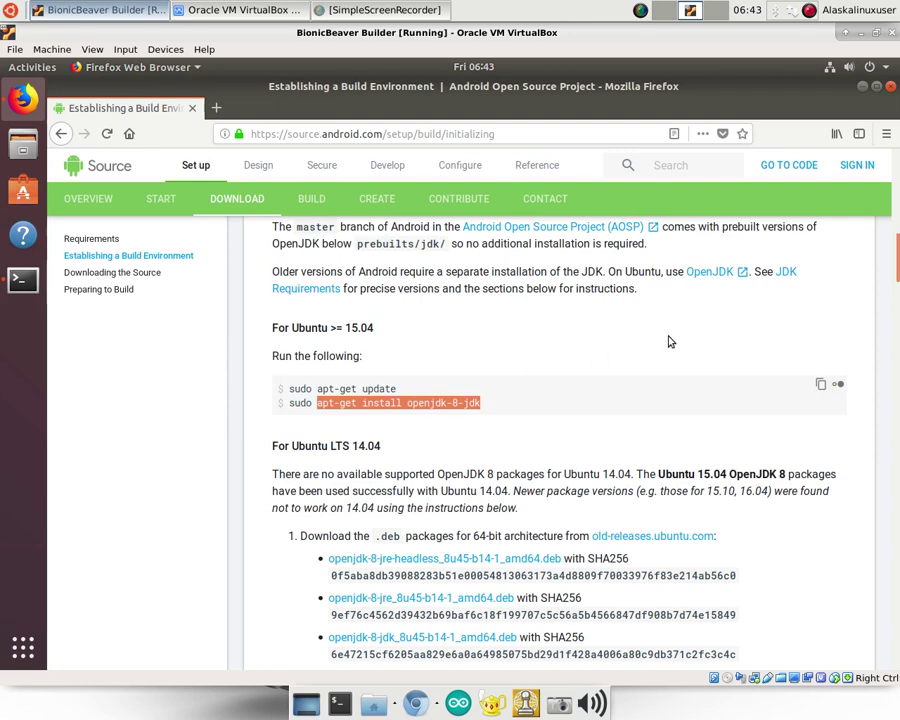
{"action": "left_click", "coordinate": [22, 280]}
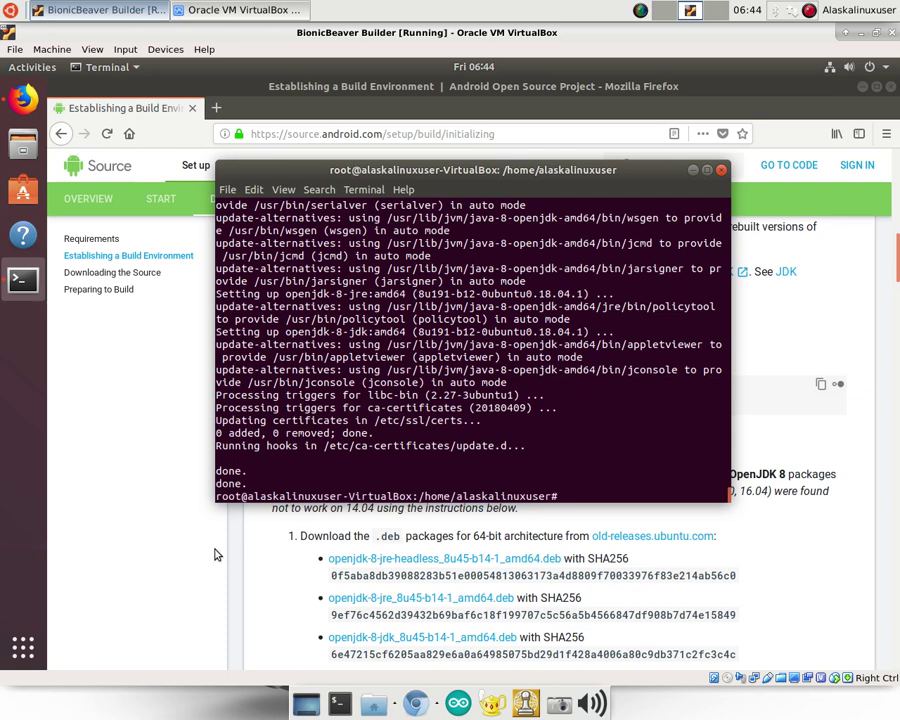
{"action": "left_click", "coordinate": [795, 569]}
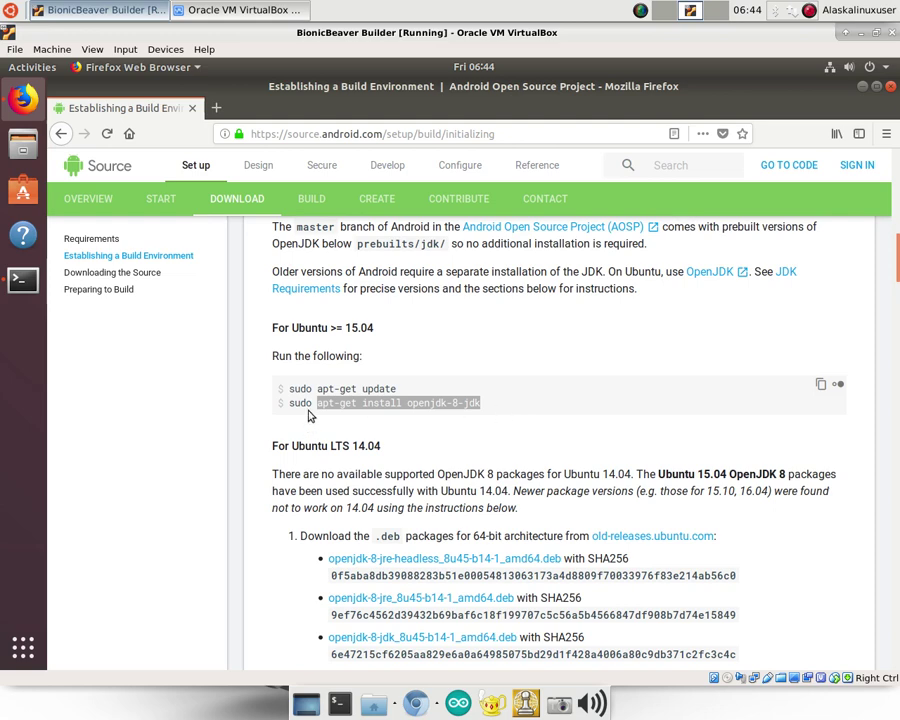
Scroll to 'Installing required packages (Ubuntu 14.04)' and select its apt-get install command.
{"action": "scroll", "coordinate": [560, 404], "scroll_direction": "down", "scroll_amount": 3}
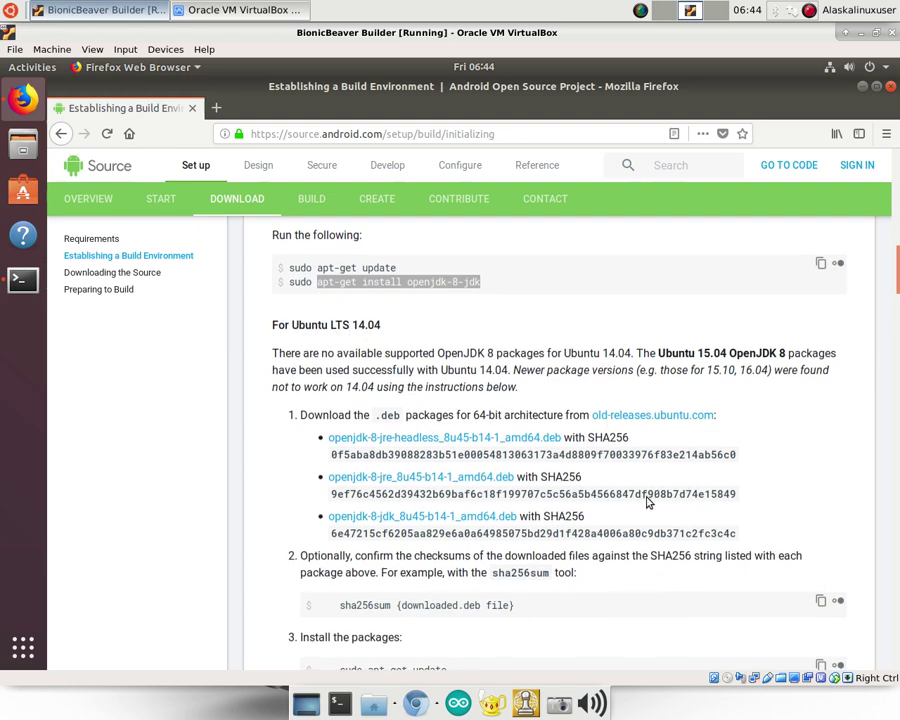
{"action": "scroll", "coordinate": [514, 456], "scroll_direction": "down", "scroll_amount": 5}
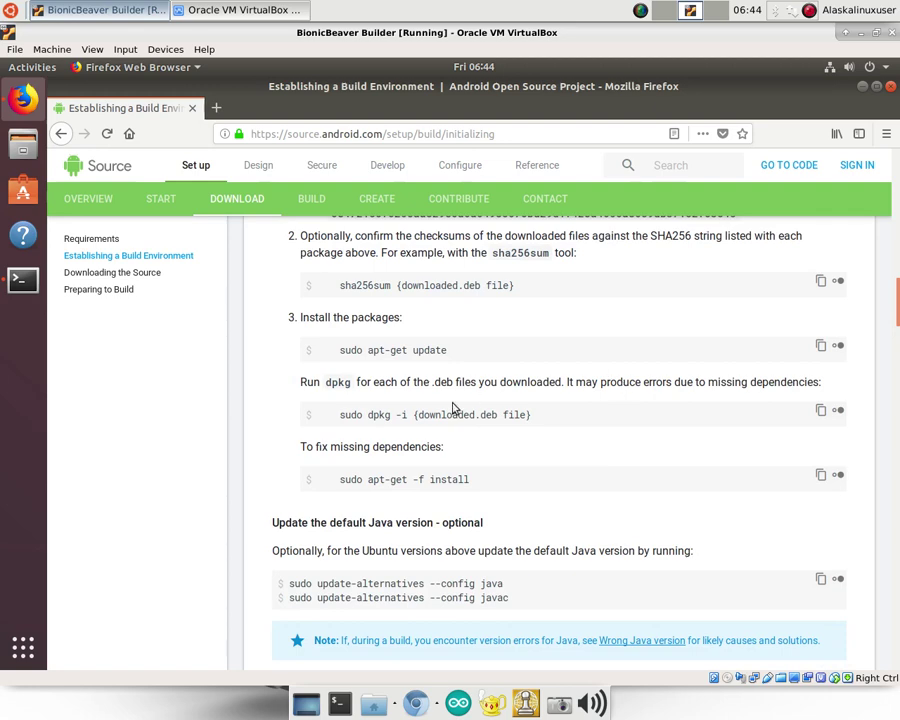
{"action": "scroll", "coordinate": [570, 440], "scroll_direction": "down", "scroll_amount": 3}
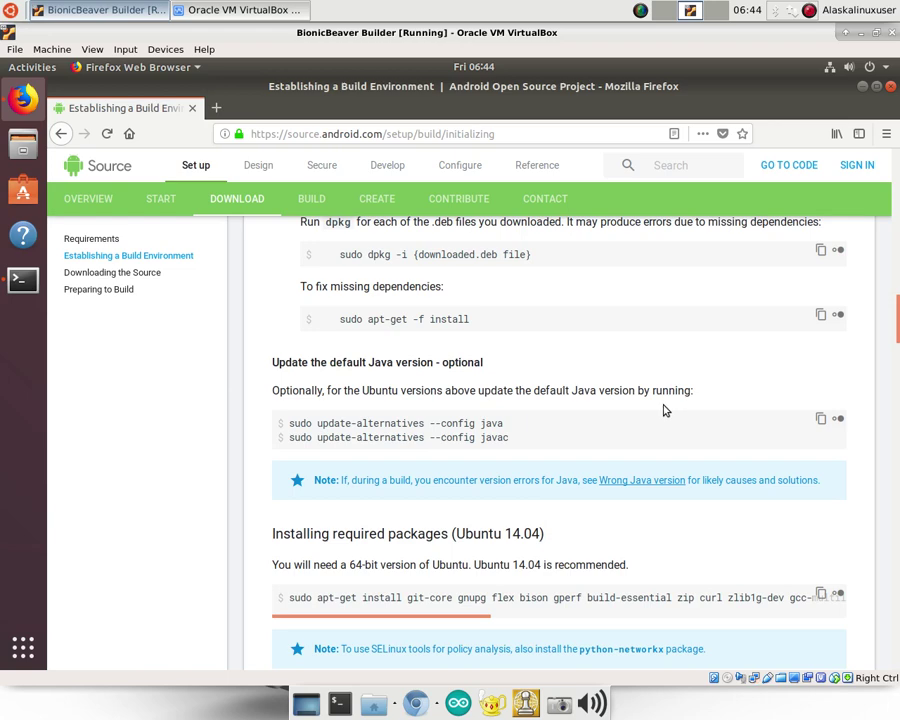
{"action": "scroll", "coordinate": [640, 420], "scroll_direction": "down", "scroll_amount": 4}
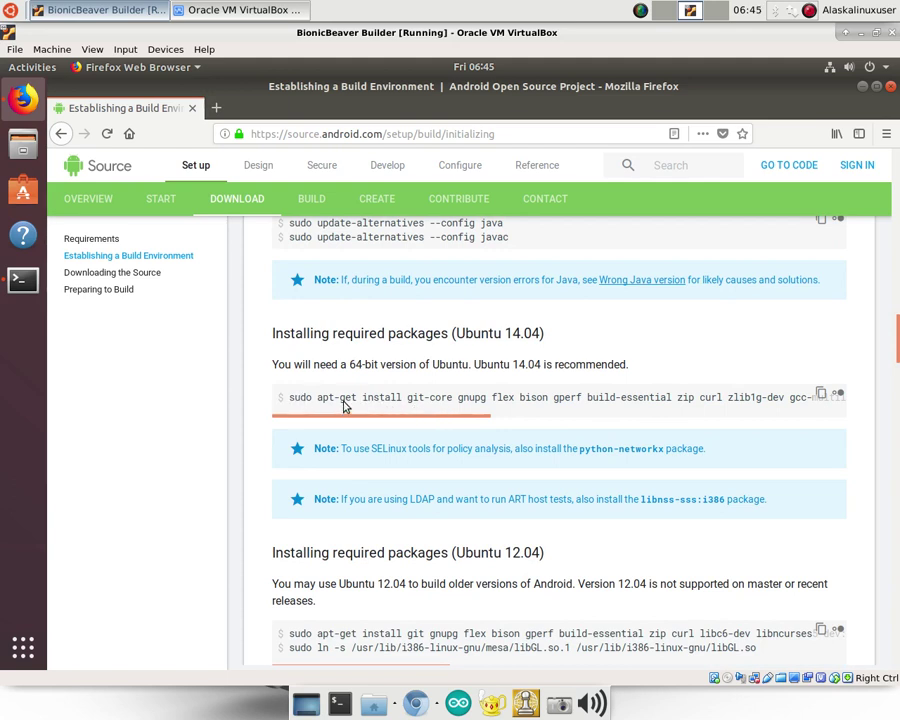
{"action": "triple_click", "coordinate": [388, 401]}
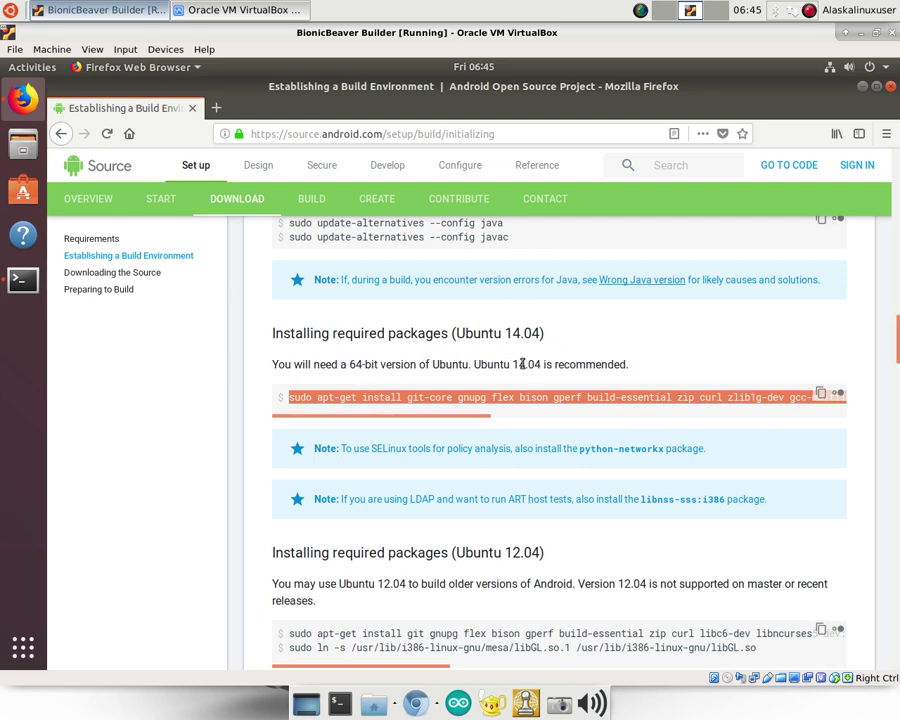
Paste and run the required AOSP build-packages install command, confirming with y.
{"action": "left_click", "coordinate": [23, 279]}
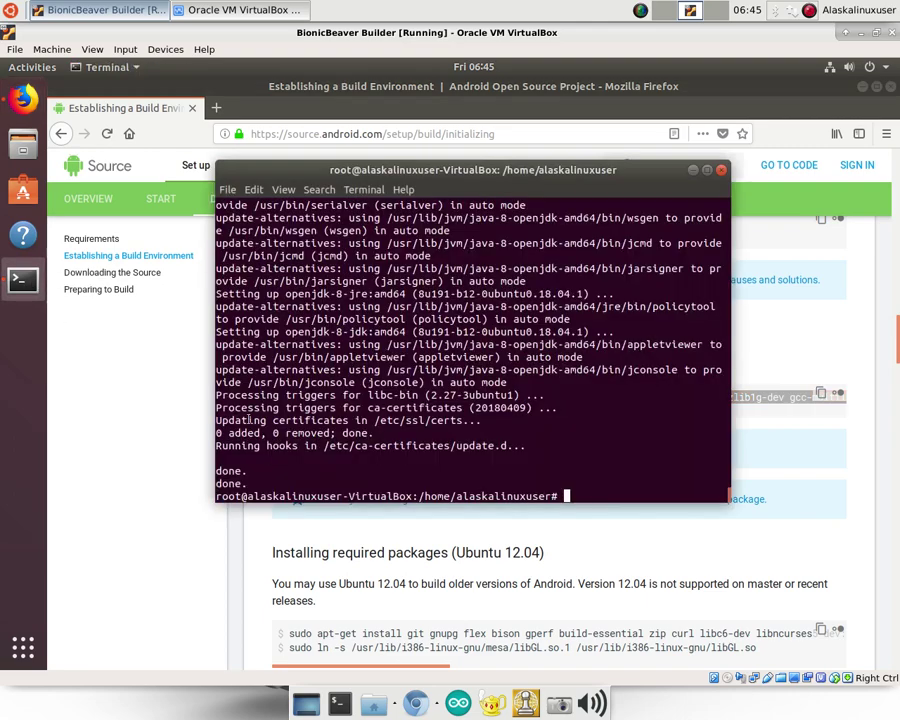
{"action": "middle_click", "coordinate": [576, 488]}
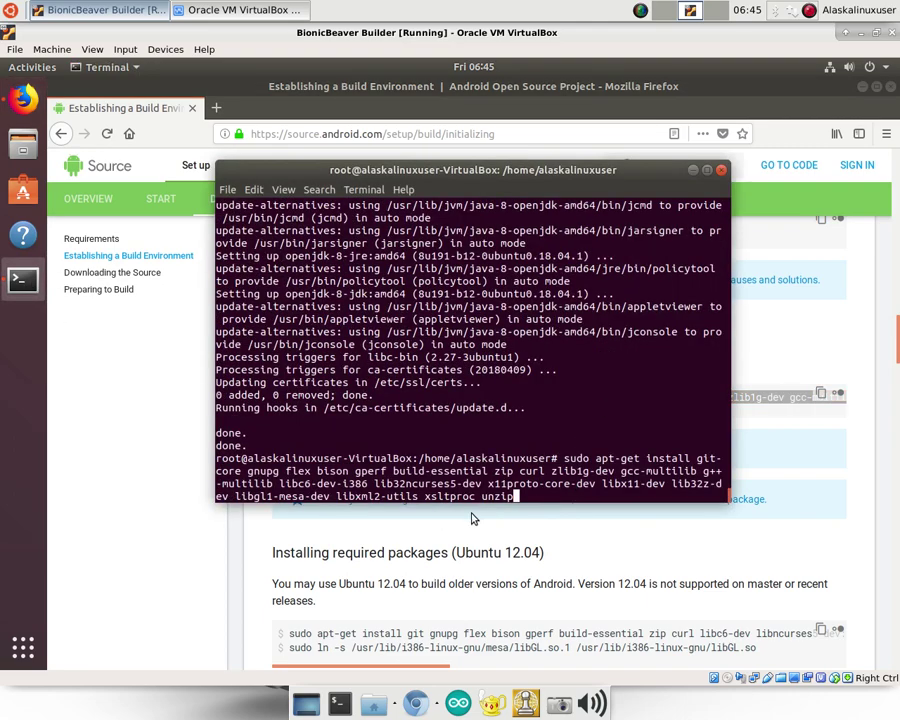
{"action": "key", "text": "Return"}
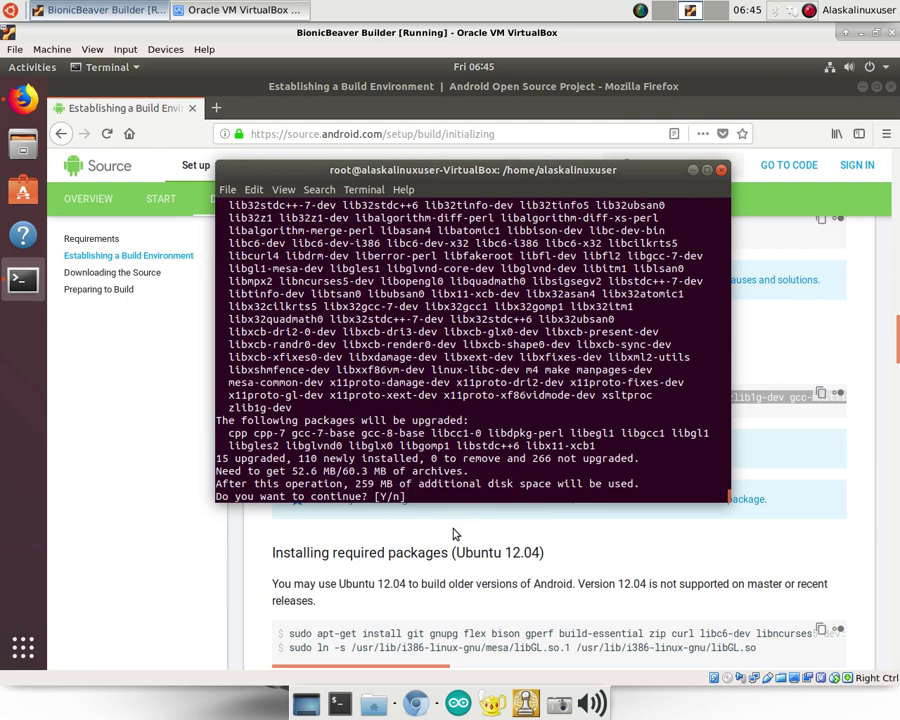
{"action": "type", "text": "y"}
{"action": "key", "text": "Return"}
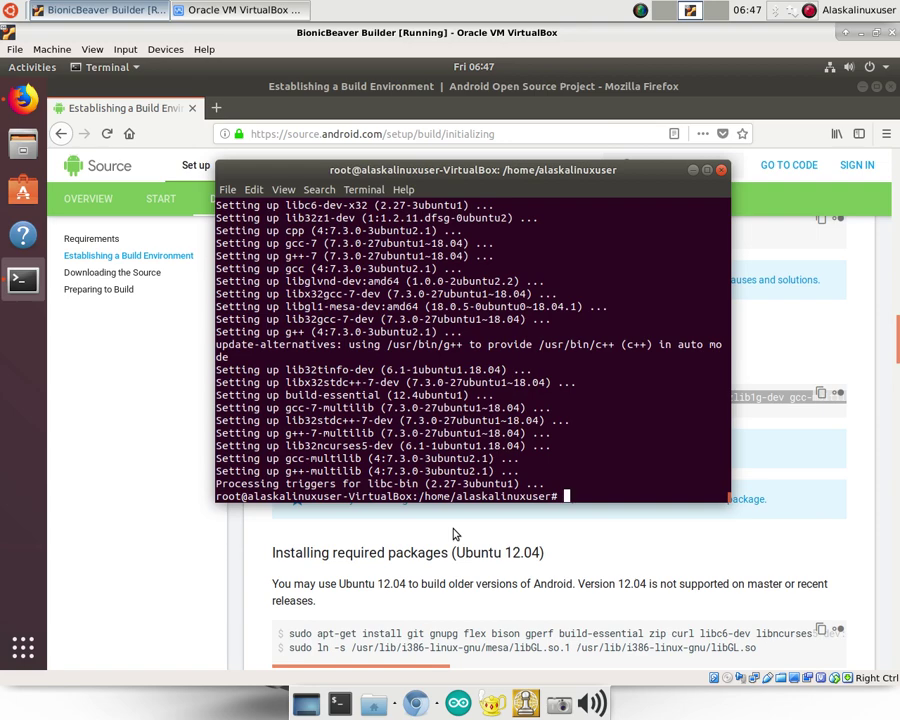
Review the Android build-environment page in Firefox, then close Firefox.
{"action": "left_click", "coordinate": [209, 538]}
{"action": "scroll", "coordinate": [258, 535], "scroll_direction": "down", "scroll_amount": 6}
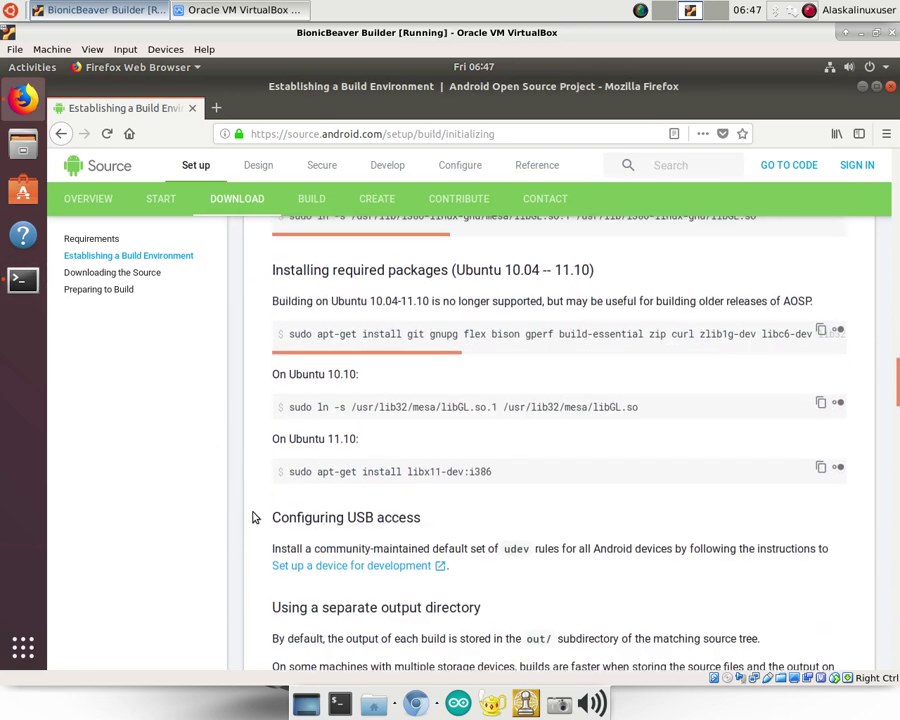
{"action": "scroll", "coordinate": [252, 517], "scroll_direction": "up", "scroll_amount": 4}
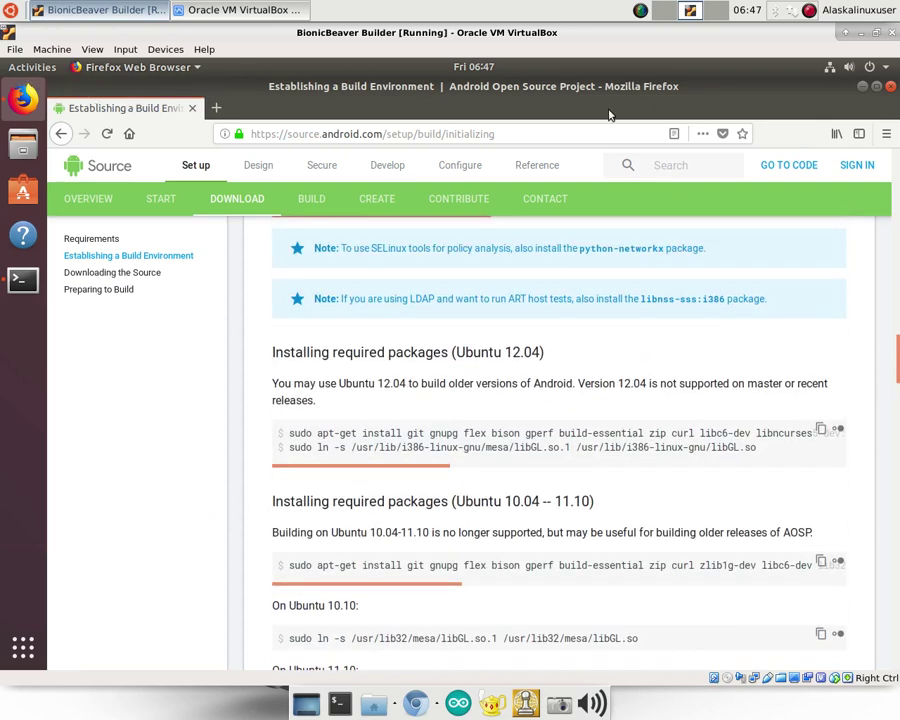
{"action": "left_click", "coordinate": [891, 87]}
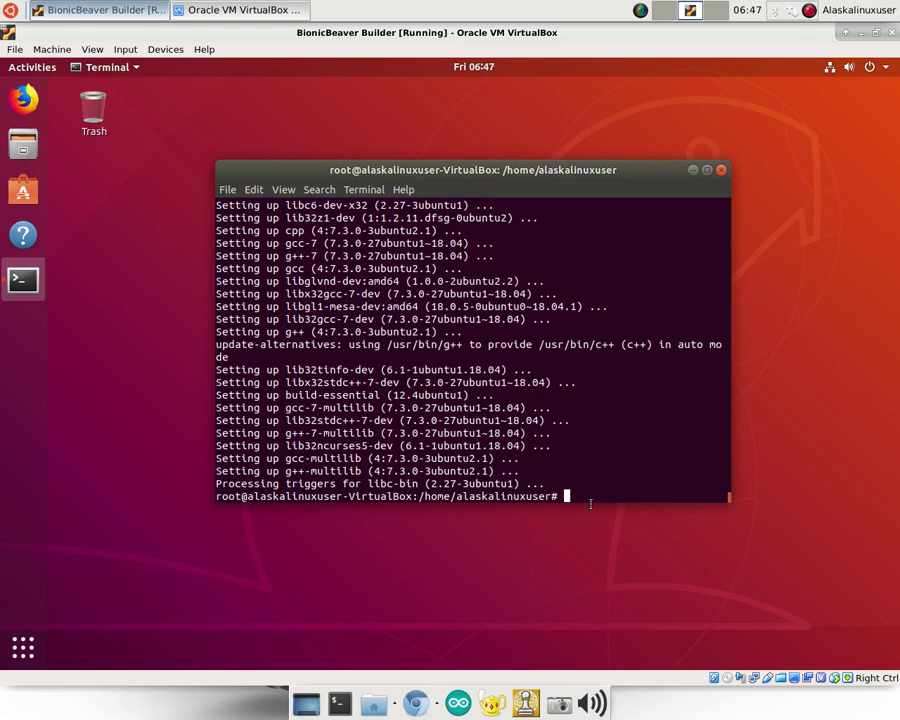
Run 'aptitude search gedit' in the terminal and scroll through the results.
{"action": "type", "text": "aptitude sea"}
{"action": "type", "text": "gedit"}
{"action": "key", "text": "Return"}
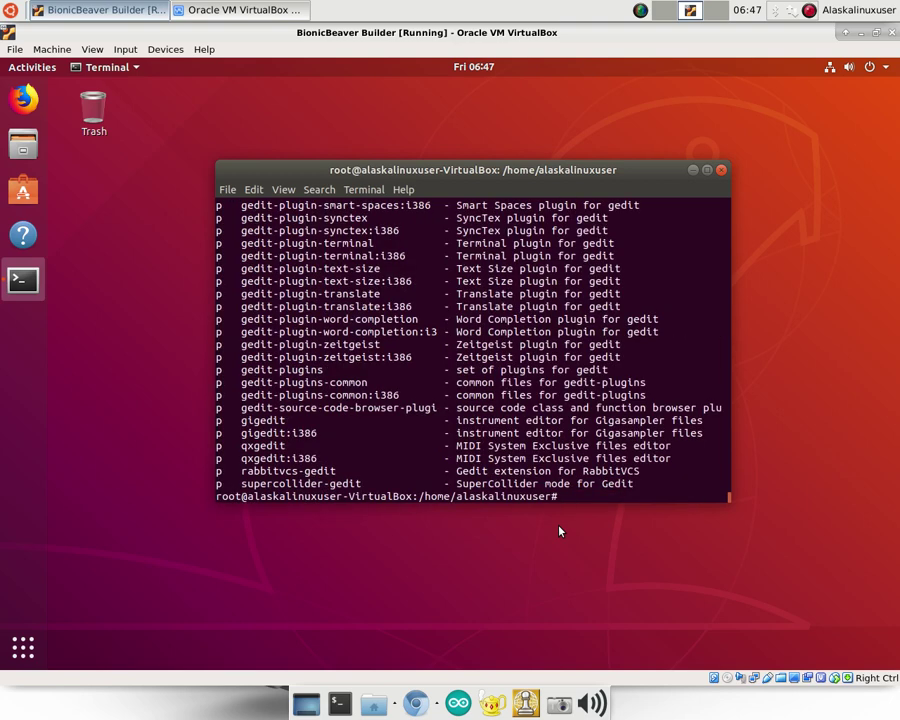
{"action": "scroll", "coordinate": [398, 394], "scroll_direction": "up", "scroll_amount": 20}
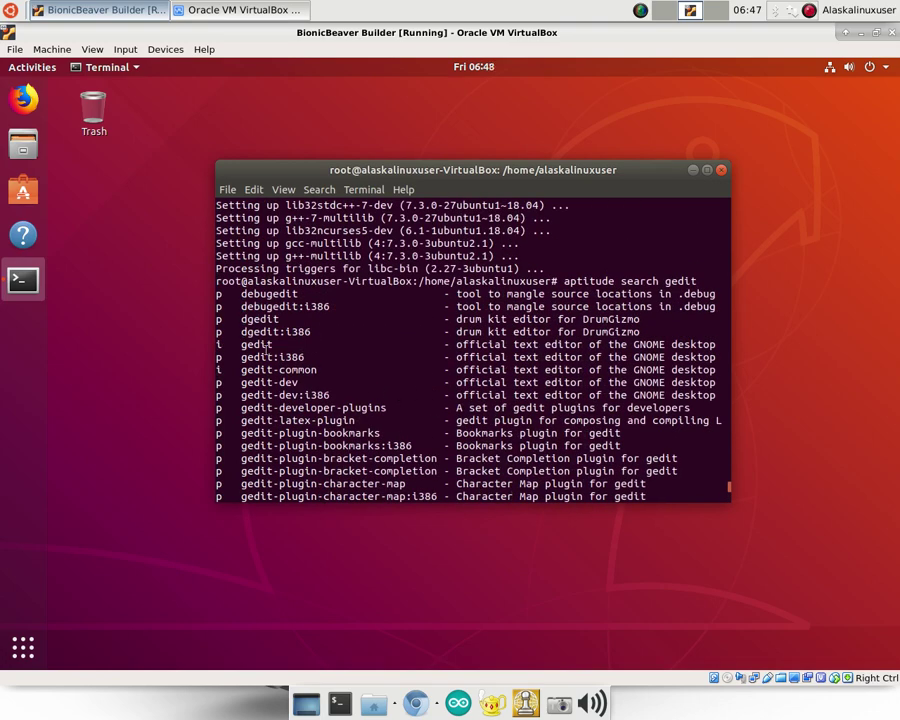
{"action": "scroll", "coordinate": [509, 391], "scroll_direction": "down", "scroll_amount": 15}
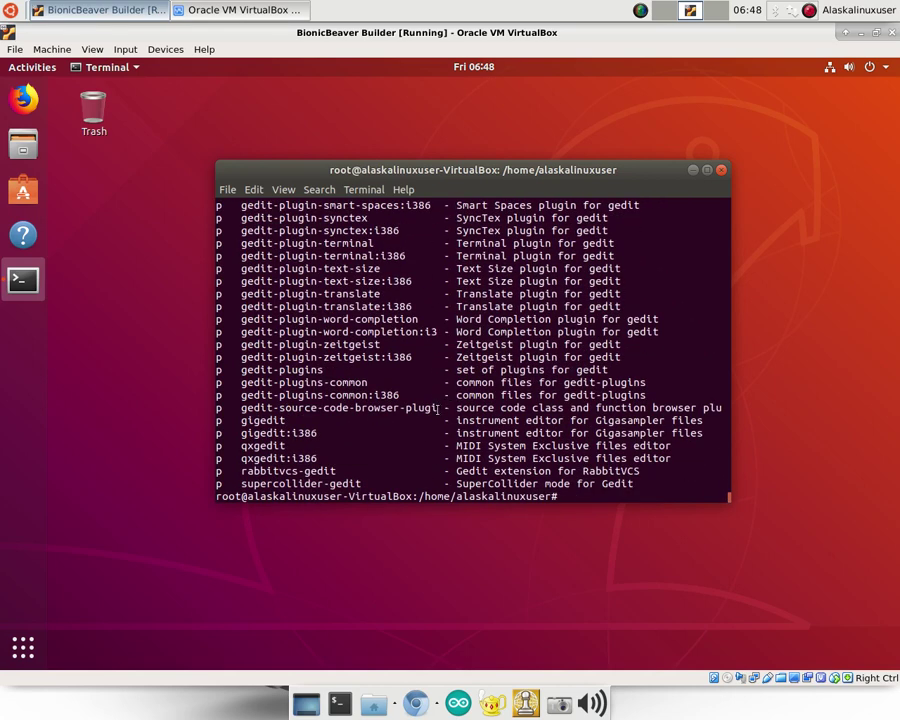
Edit the previous search into 'aptitude search geany', run it, and review the results.
{"action": "key", "text": "Up"}
{"action": "key", "text": "BackSpace"}
{"action": "key", "text": "BackSpace"}
{"action": "key", "text": "BackSpace"}
{"action": "key", "text": "BackSpace"}
{"action": "key", "text": "BackSpace"}
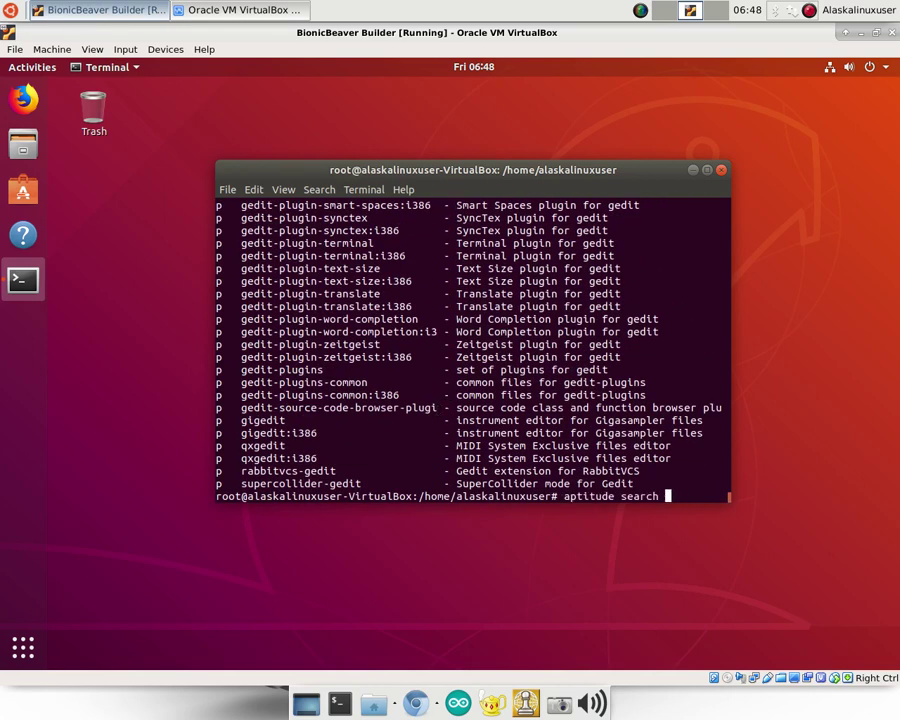
{"action": "type", "text": "geany"}
{"action": "key", "text": "Return"}
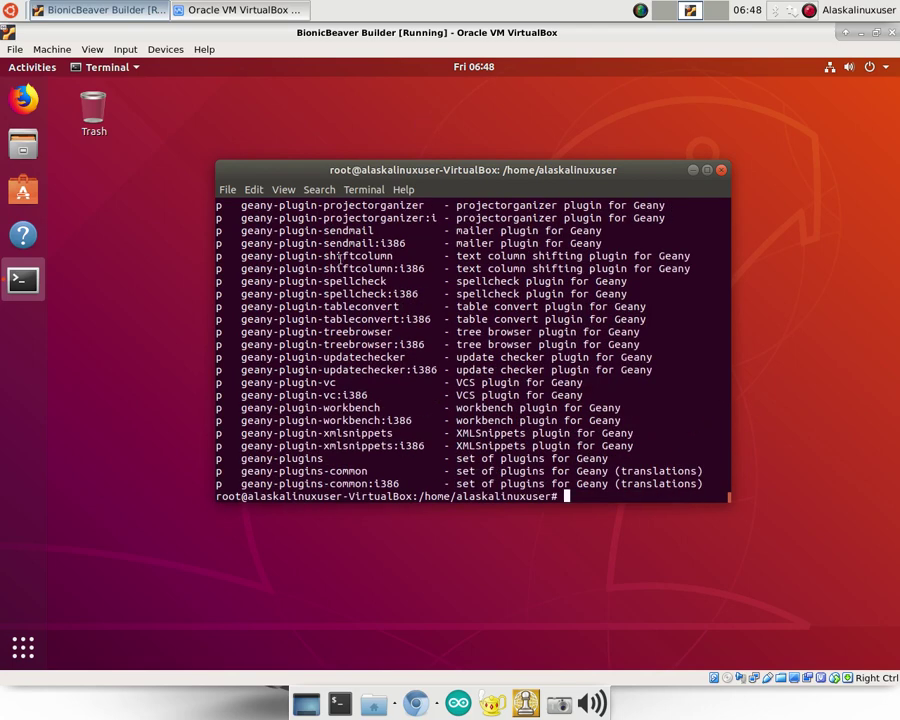
{"action": "scroll", "coordinate": [298, 283], "scroll_direction": "up", "scroll_amount": 20}
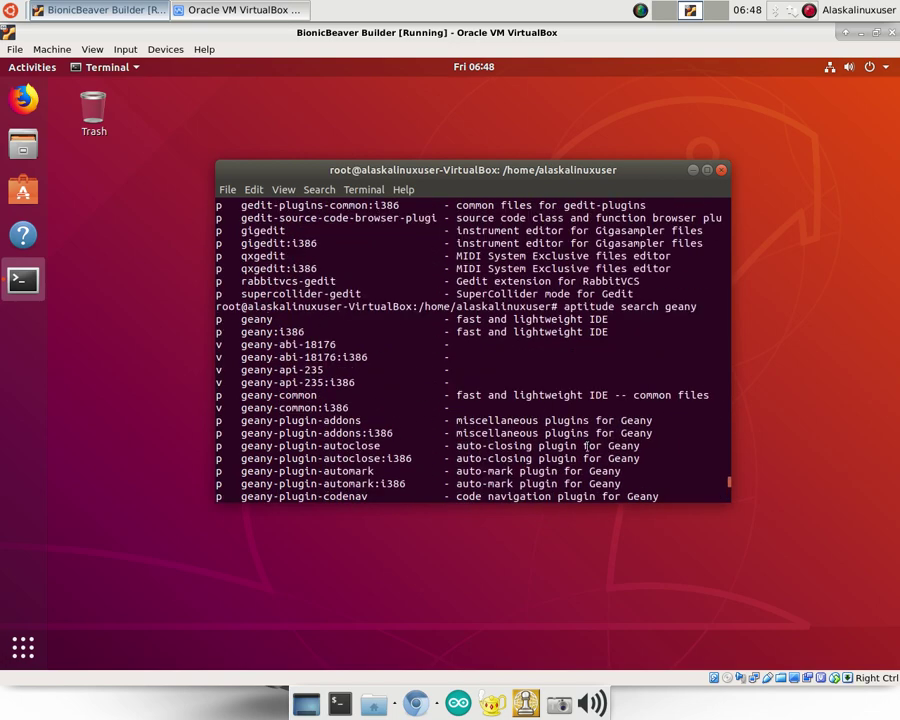
{"action": "scroll", "coordinate": [219, 320], "scroll_direction": "down", "scroll_amount": 20}
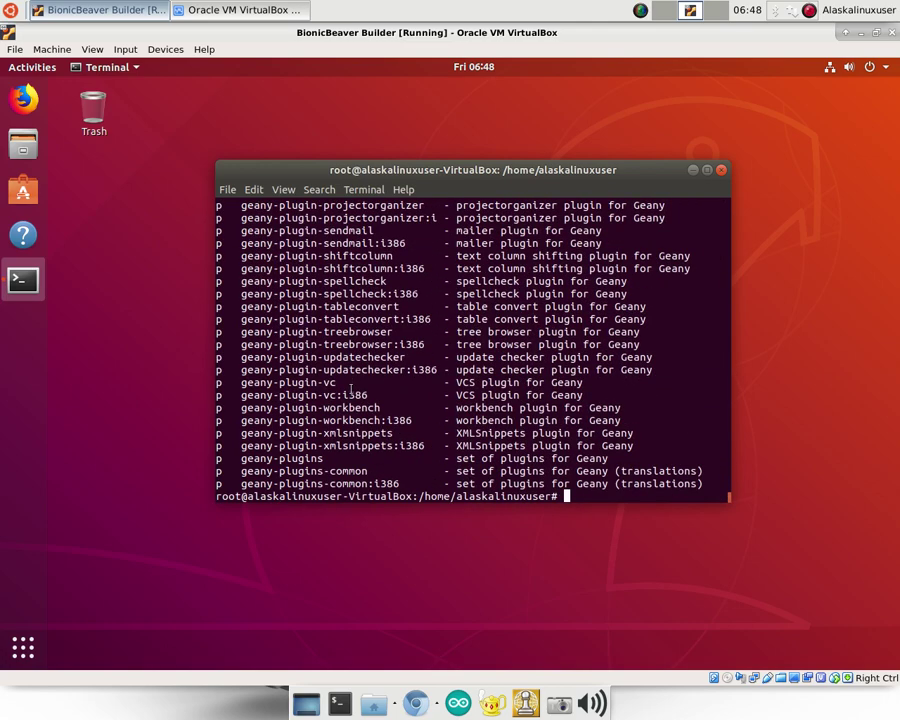
Install geany with 'apt-get install geany', confirming with y.
{"action": "type", "text": "apt-get install geany"}
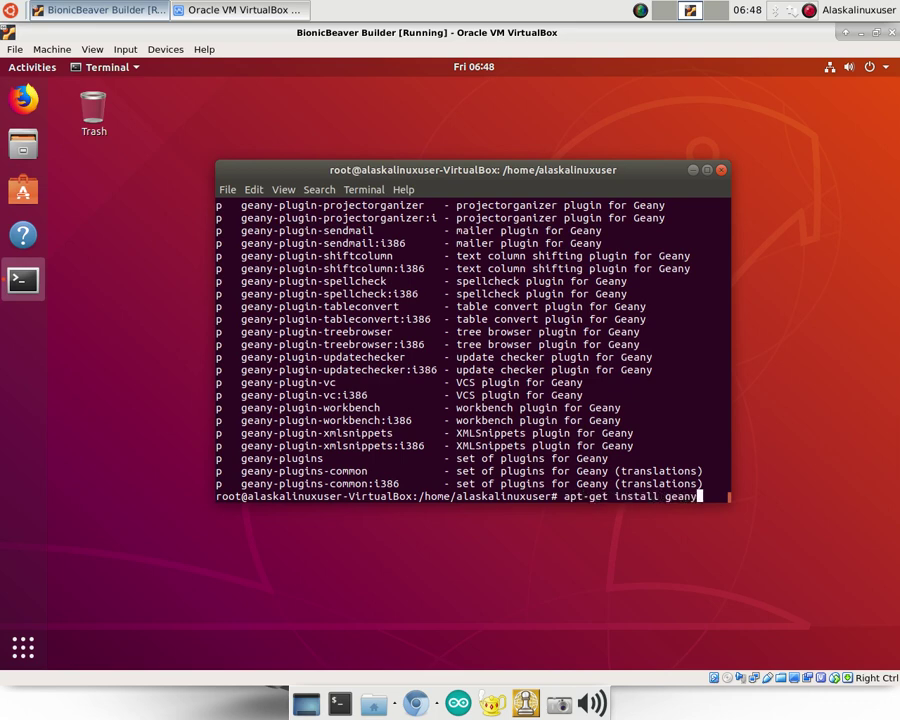
{"action": "key", "text": "Return"}
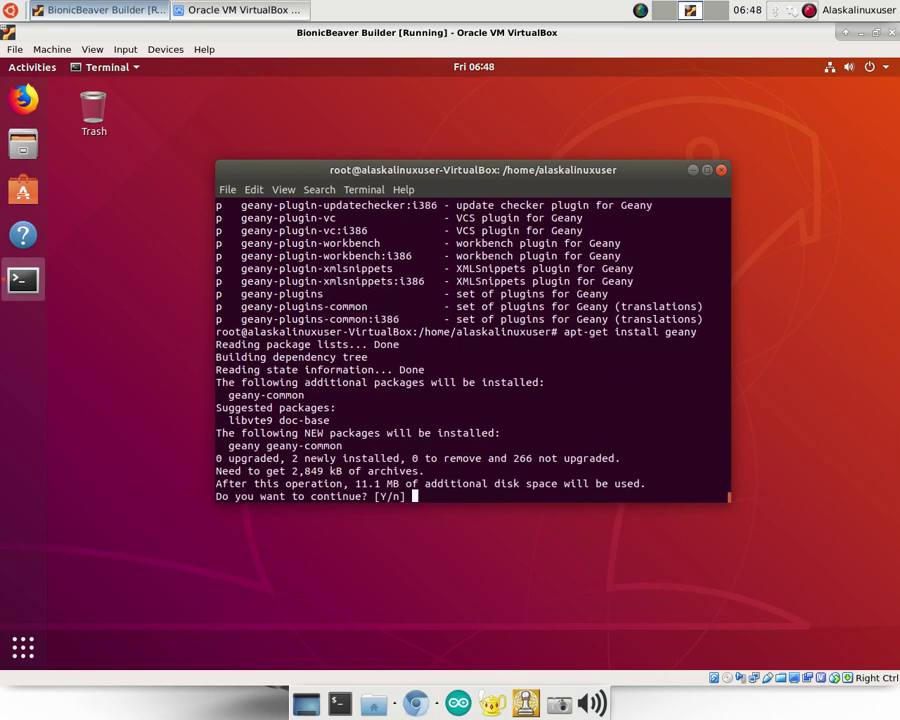
{"action": "type", "text": "y"}
{"action": "key", "text": "Return"}
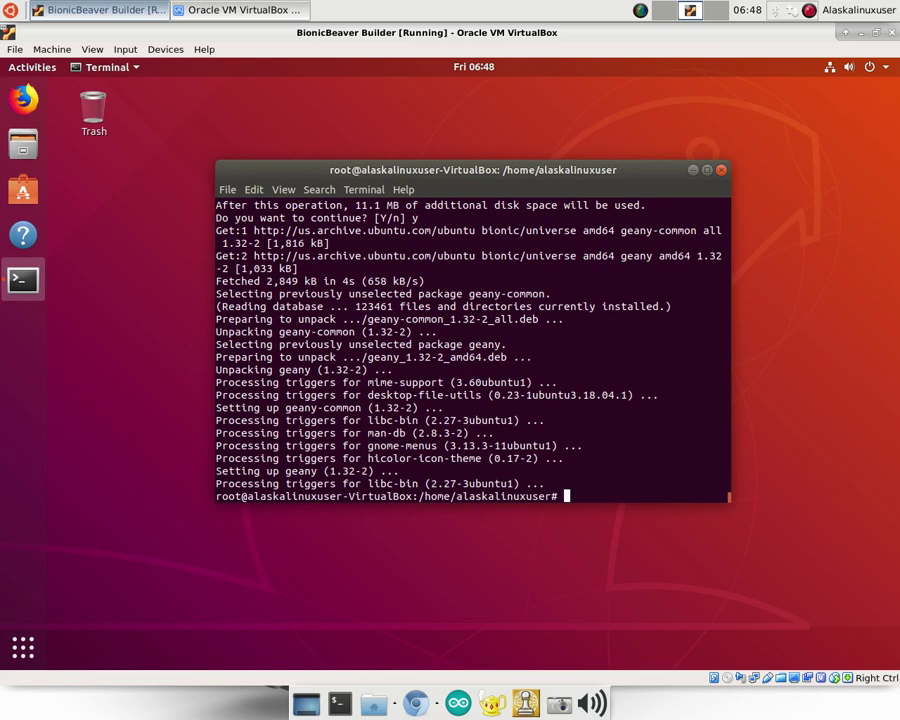
Install schedtool with 'apt-get install schedtool' and type 'aptitude search virtualbox'.
{"action": "type", "text": "apt-get install schedtool"}
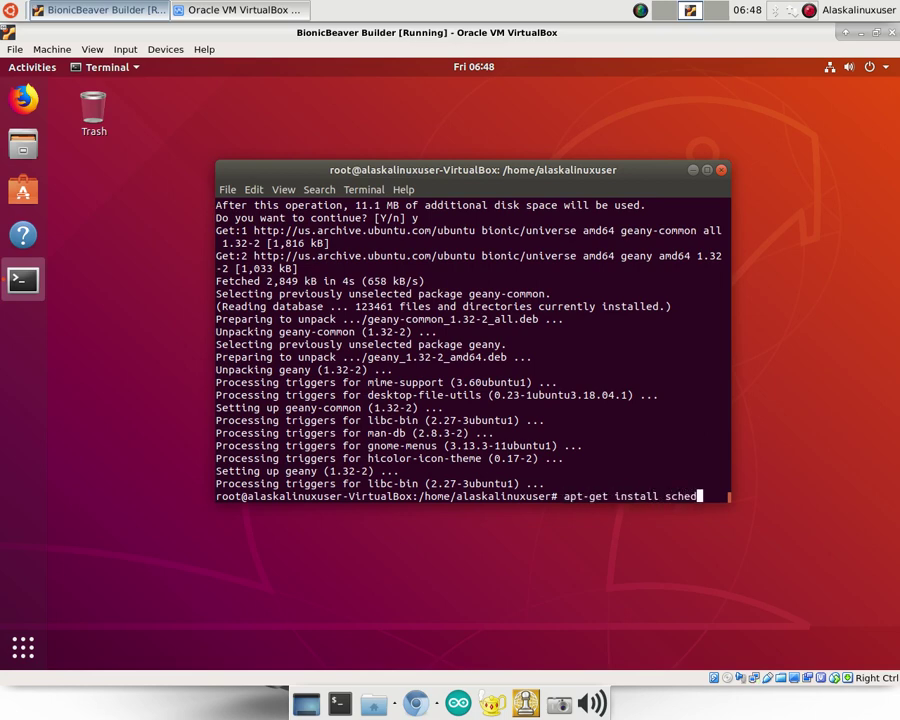
{"action": "key", "text": "Return"}
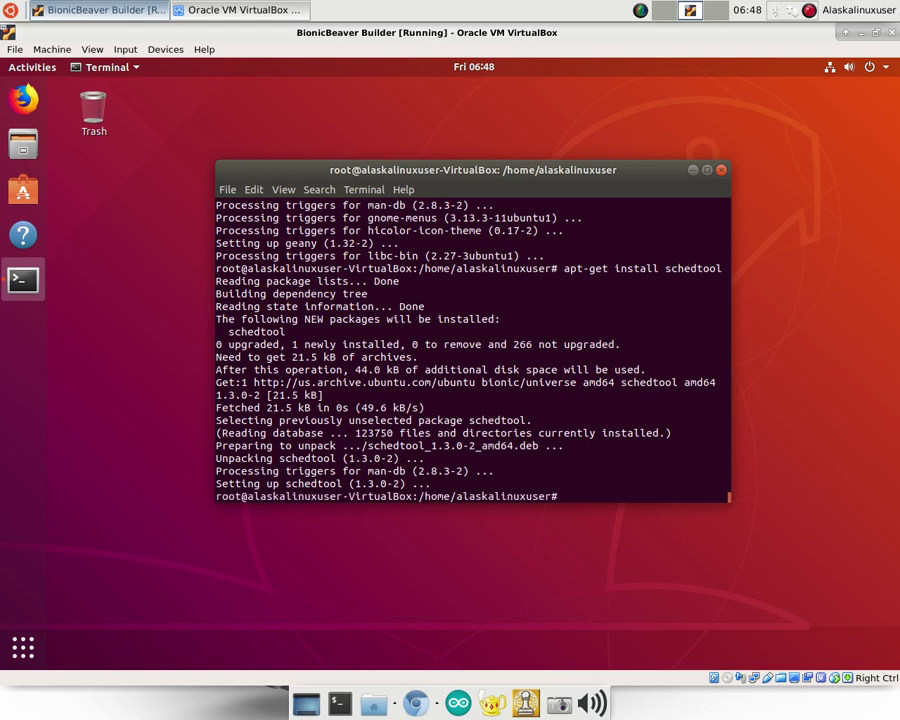
{"action": "type", "text": "aptitude "}
{"action": "type", "text": "search"}
{"action": "type", "text": " virt"}
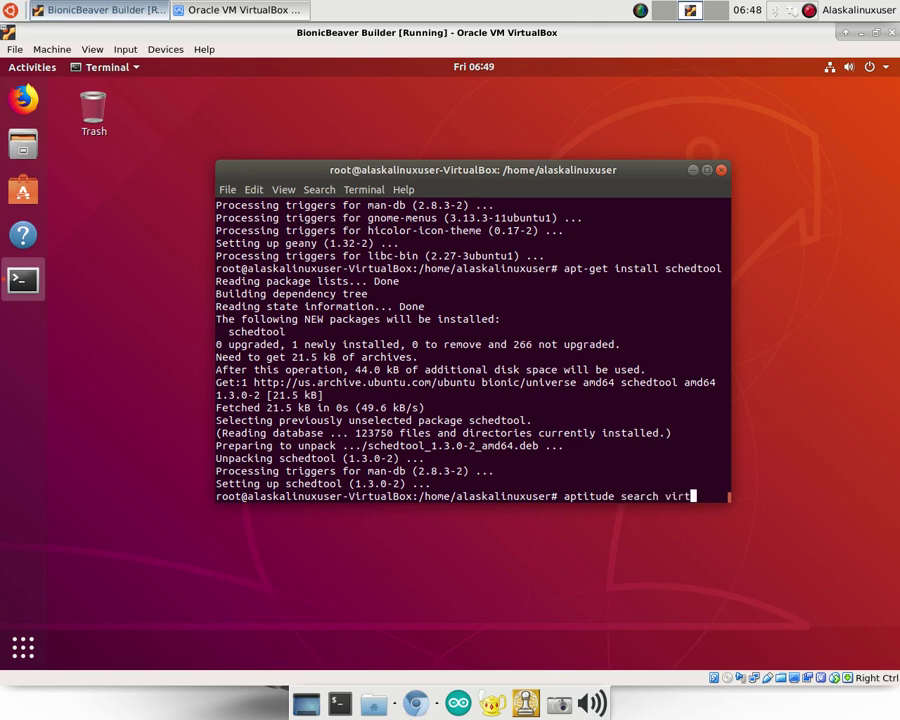
{"action": "type", "text": "ualbox"}
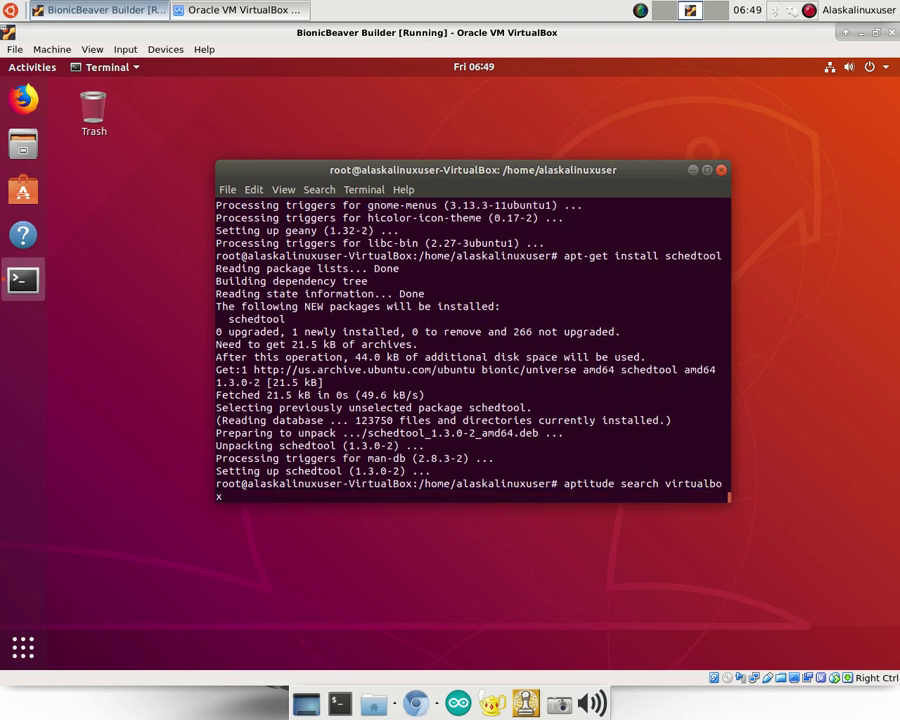
Run the virtualbox package search and inspect the virtualbox-guest-dkms and base binaries lines.
{"action": "key", "text": "Return"}
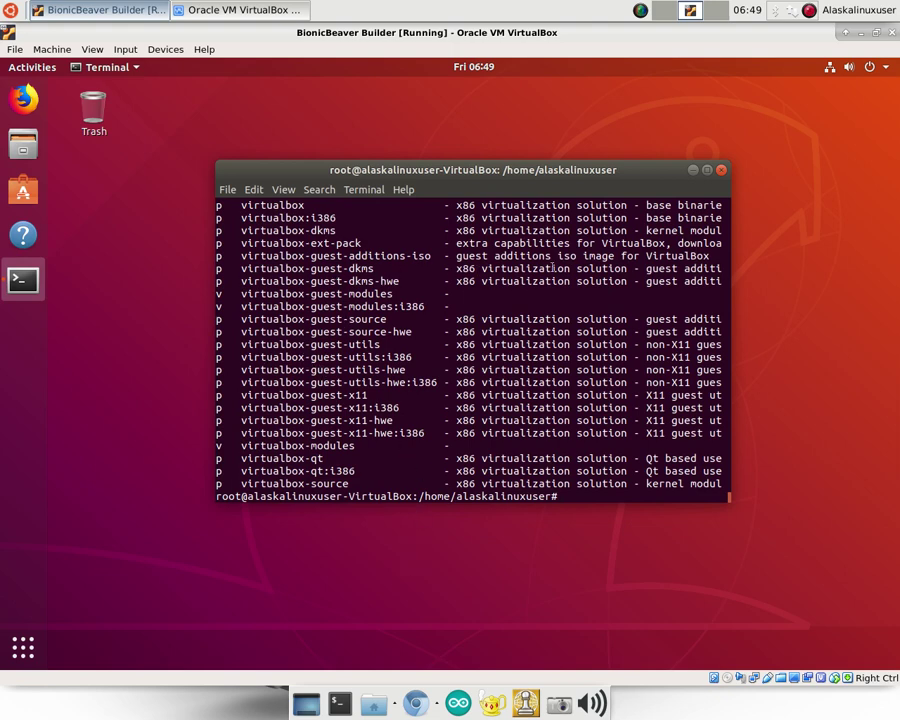
{"action": "triple_click", "coordinate": [306, 268]}
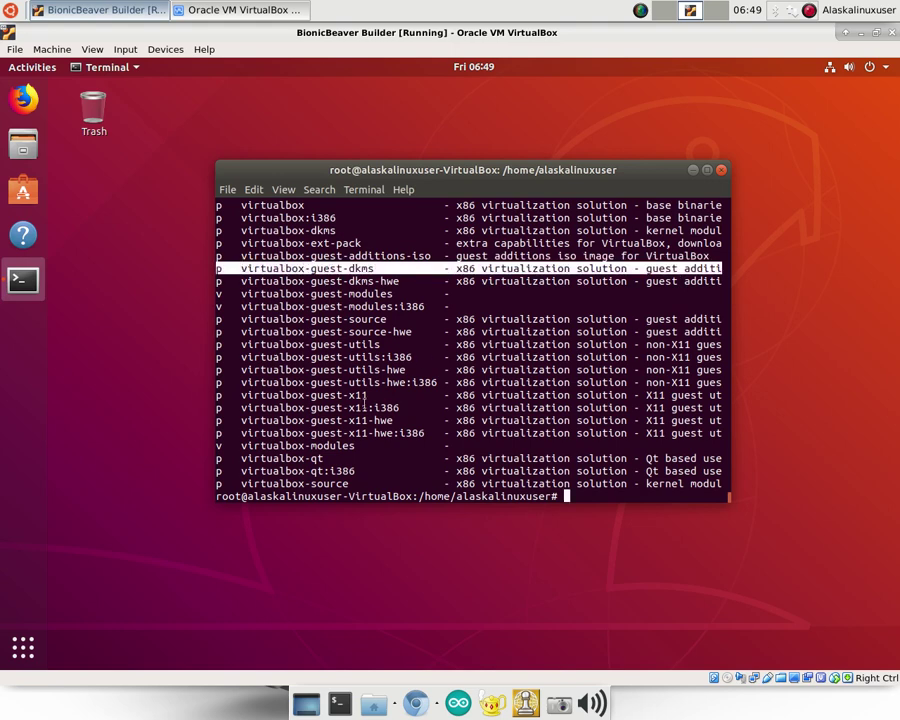
{"action": "scroll", "coordinate": [308, 352], "scroll_direction": "up", "scroll_amount": 1}
{"action": "scroll", "coordinate": [309, 350], "scroll_direction": "up", "scroll_amount": 2}
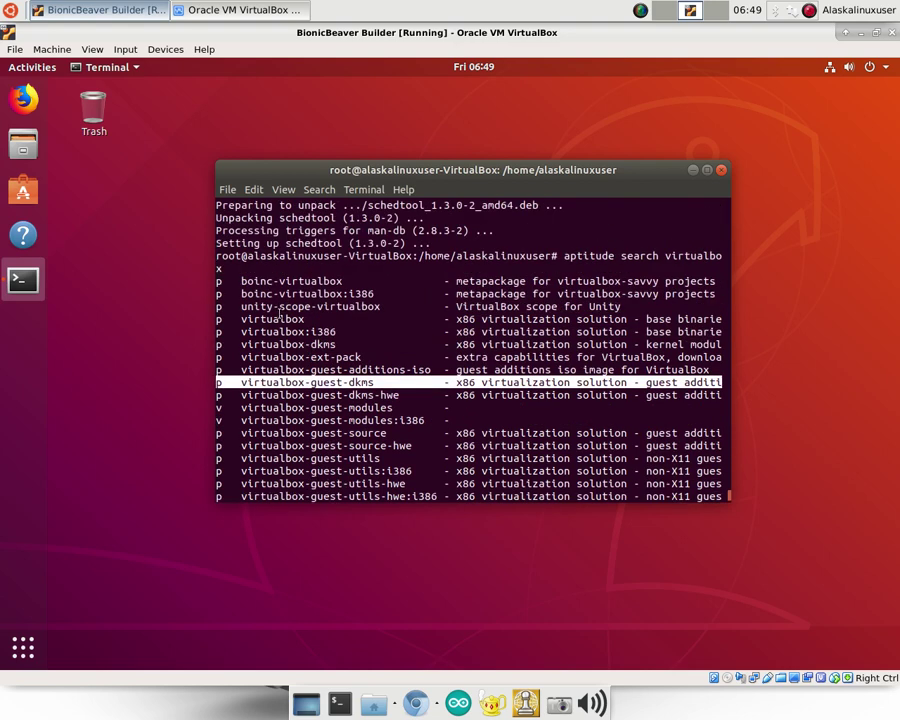
{"action": "triple_click", "coordinate": [277, 318]}
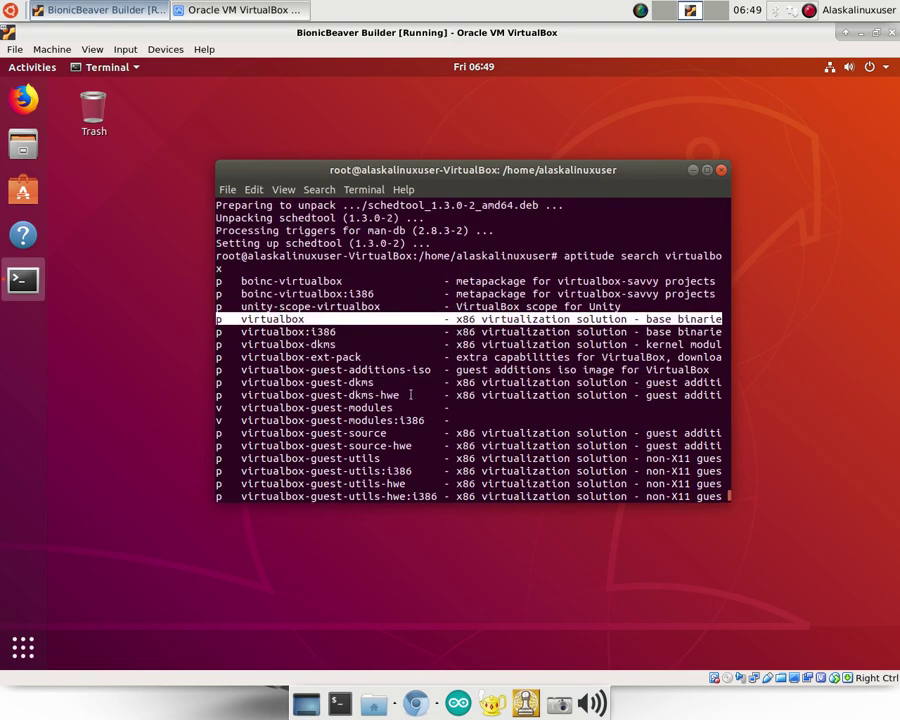
{"action": "scroll", "coordinate": [410, 395], "scroll_direction": "down", "scroll_amount": 3}
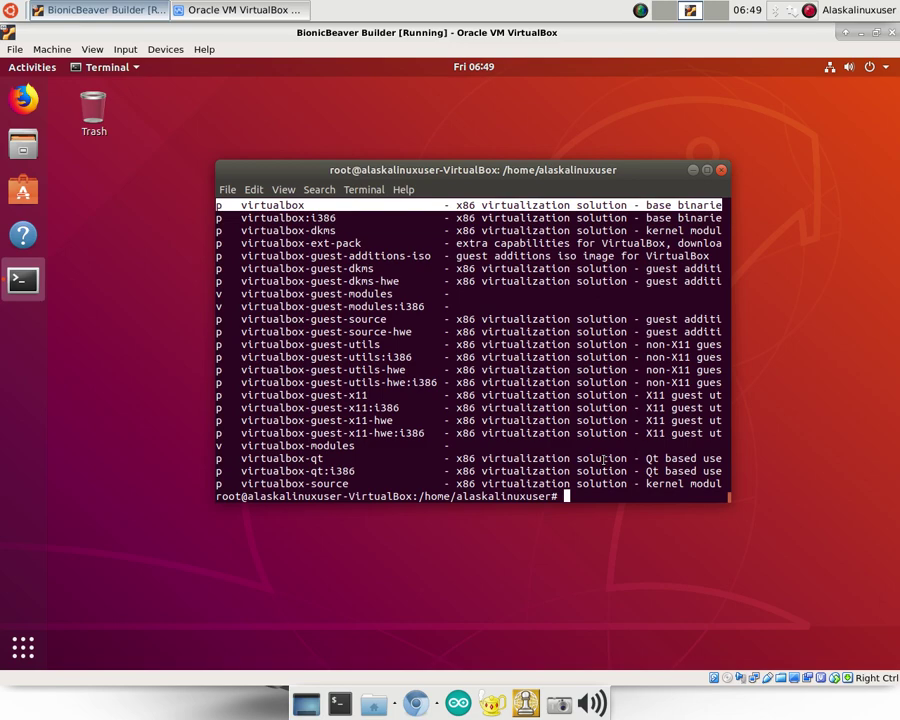
Maximize the terminal and rerun 'aptitude search virtualbox' to show full descriptions.
{"action": "left_click", "coordinate": [707, 169]}
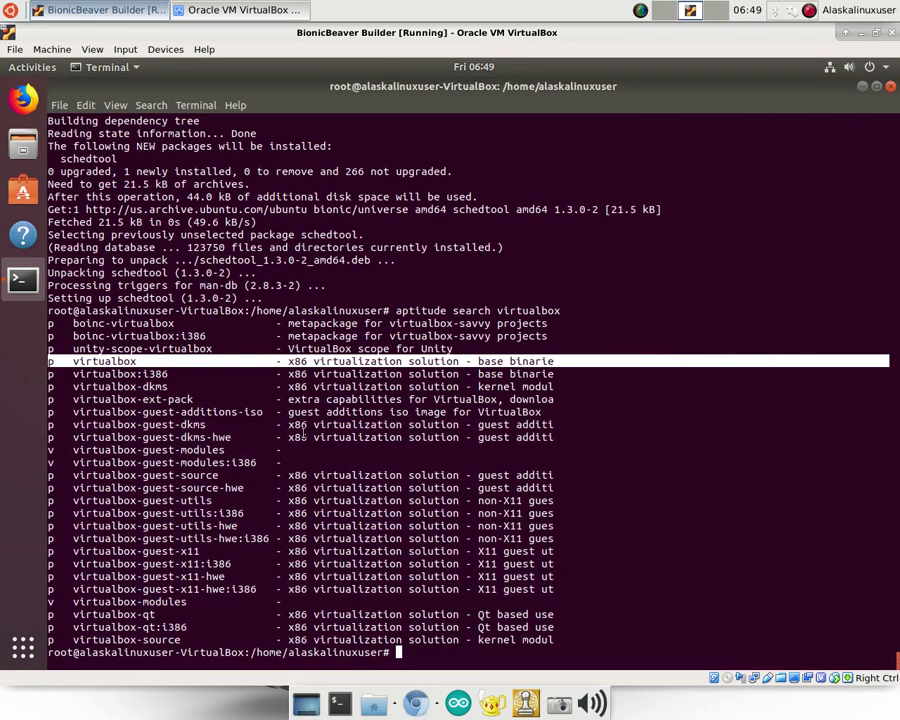
{"action": "key", "text": "Up"}
{"action": "key", "text": "Return"}
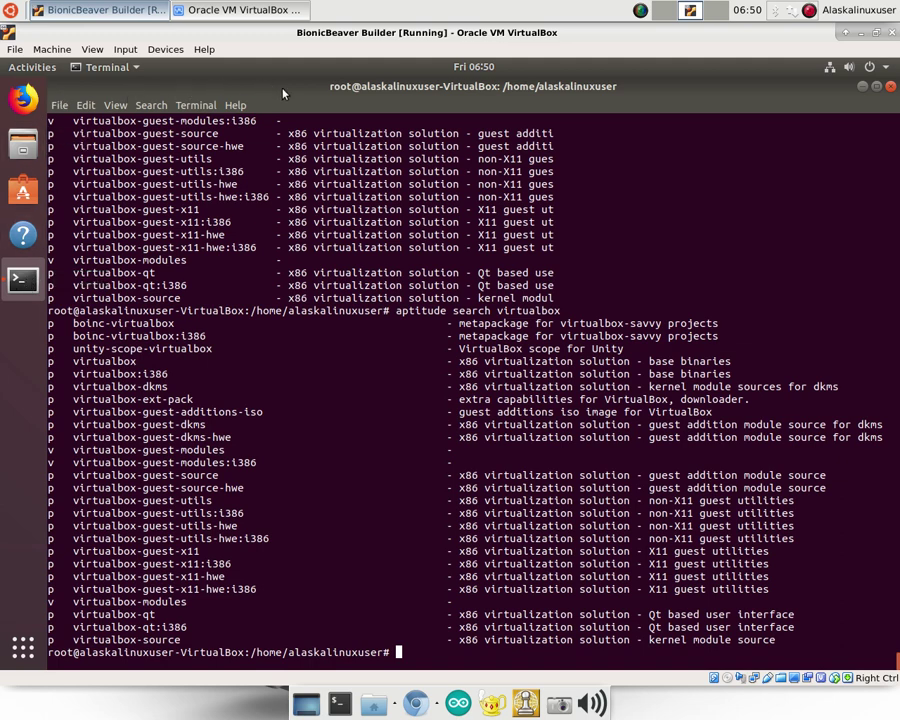
Type exit twice to leave the root shell and close the terminal.
{"action": "type", "text": "exit"}
{"action": "key", "text": "Return"}
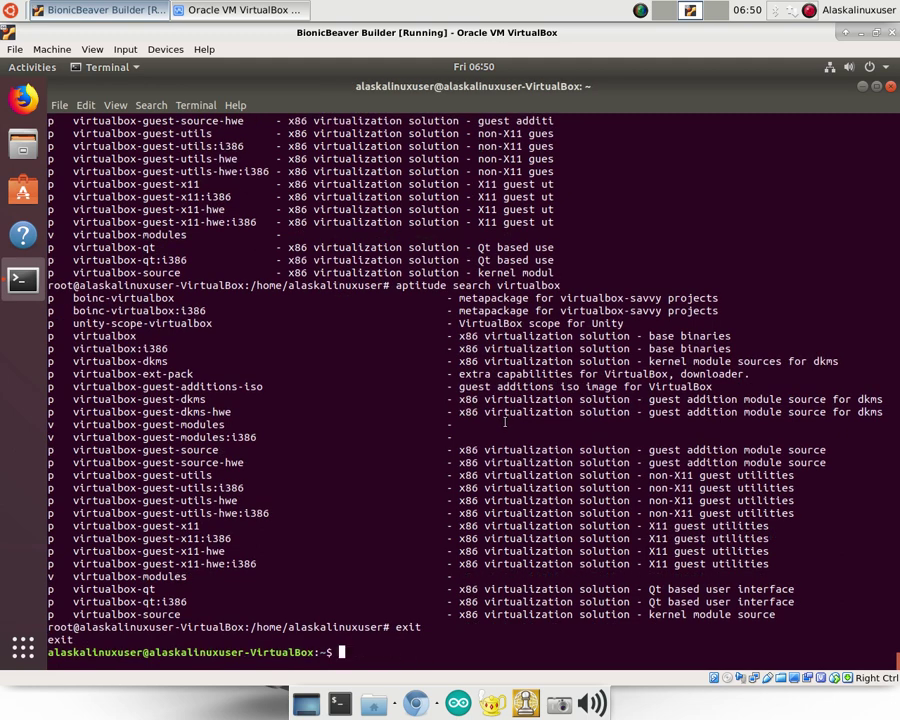
{"action": "type", "text": "exit"}
{"action": "key", "text": "Return"}
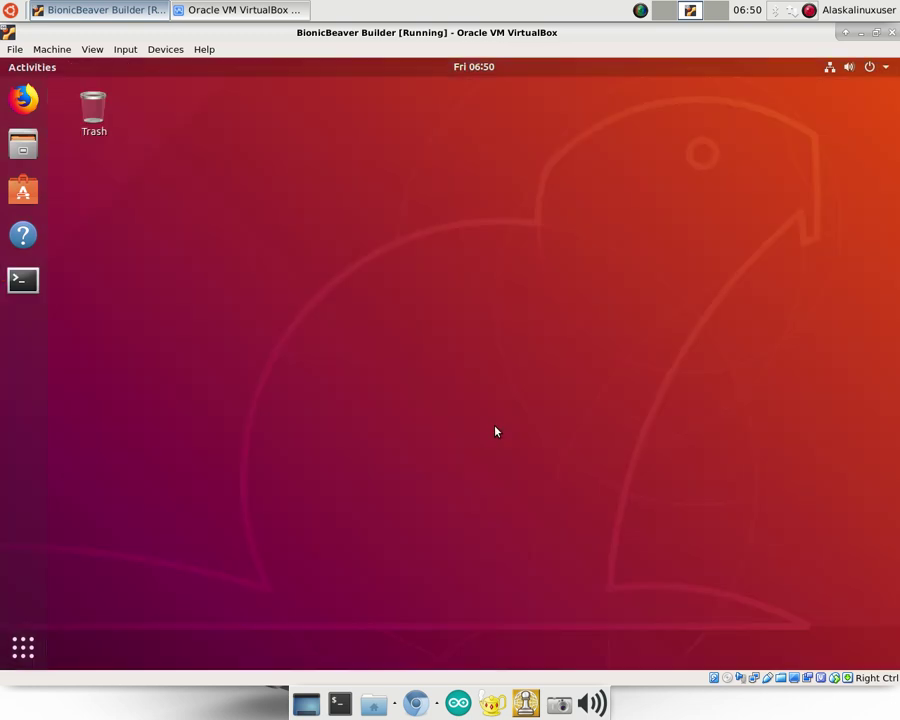